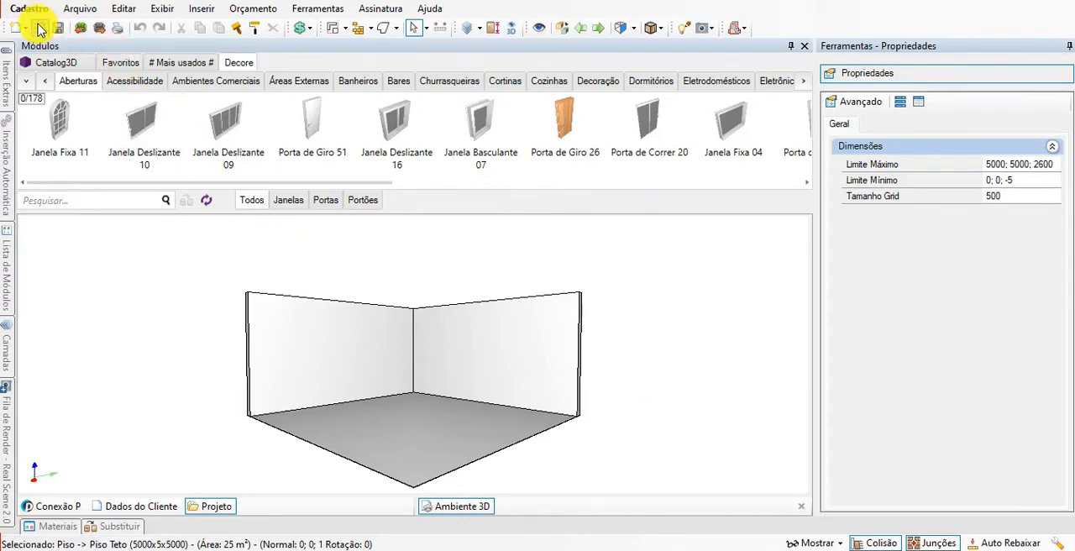
Open the module registry and start a new group under the Raiz folder.
left_click(19, 9)
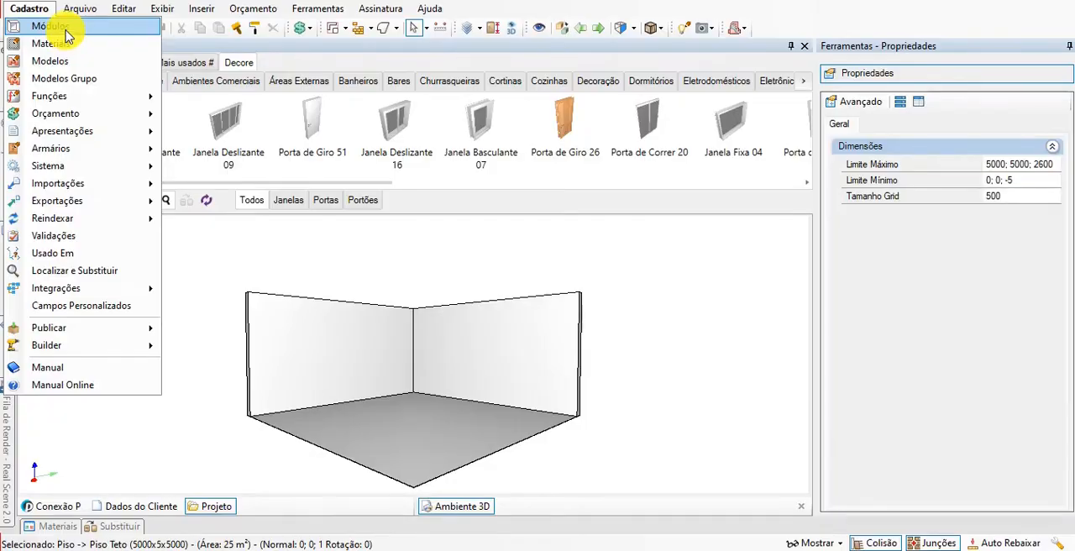
left_click(48, 27)
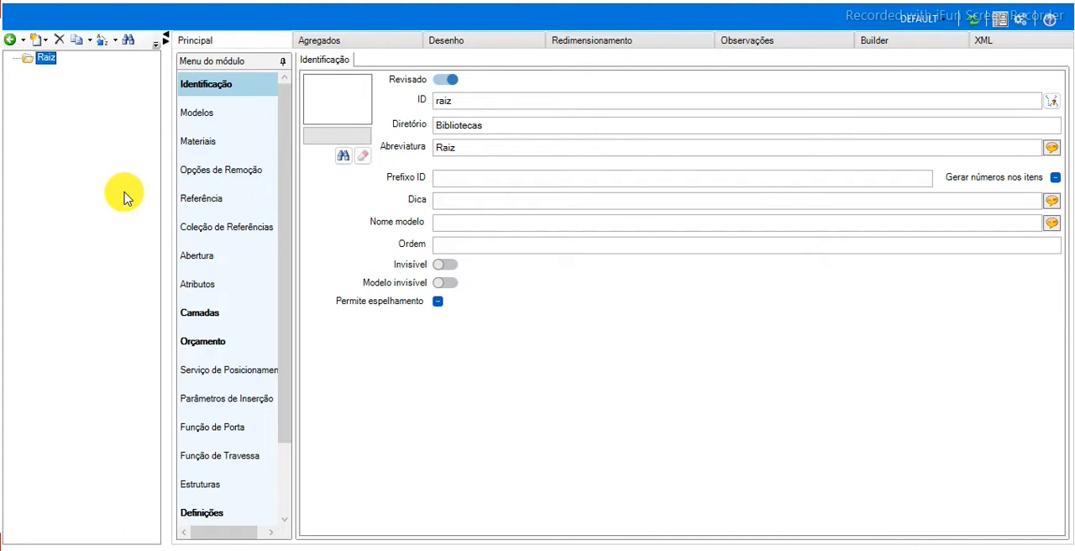
right_click(51, 60)
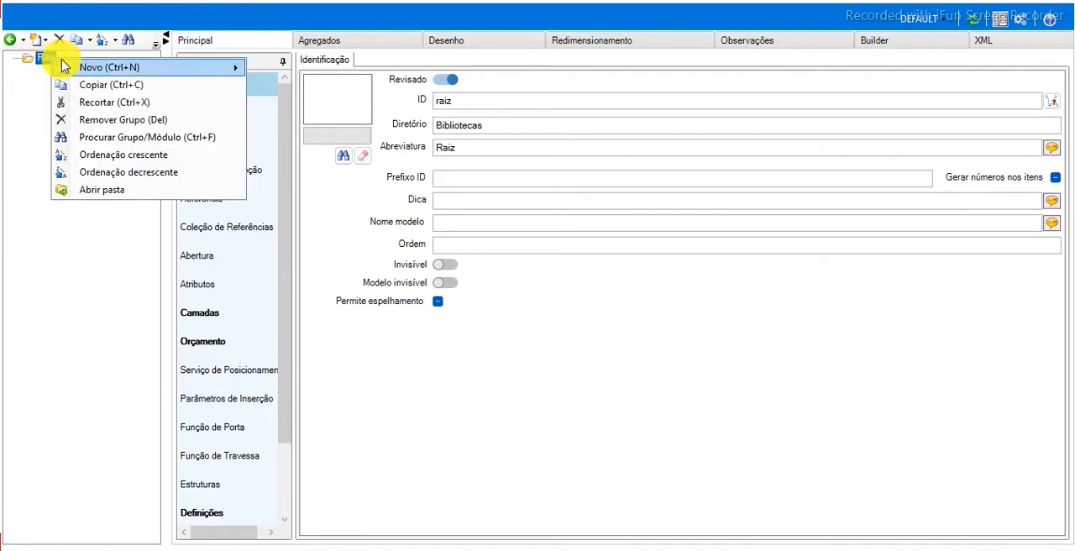
mouse_move(62, 68)
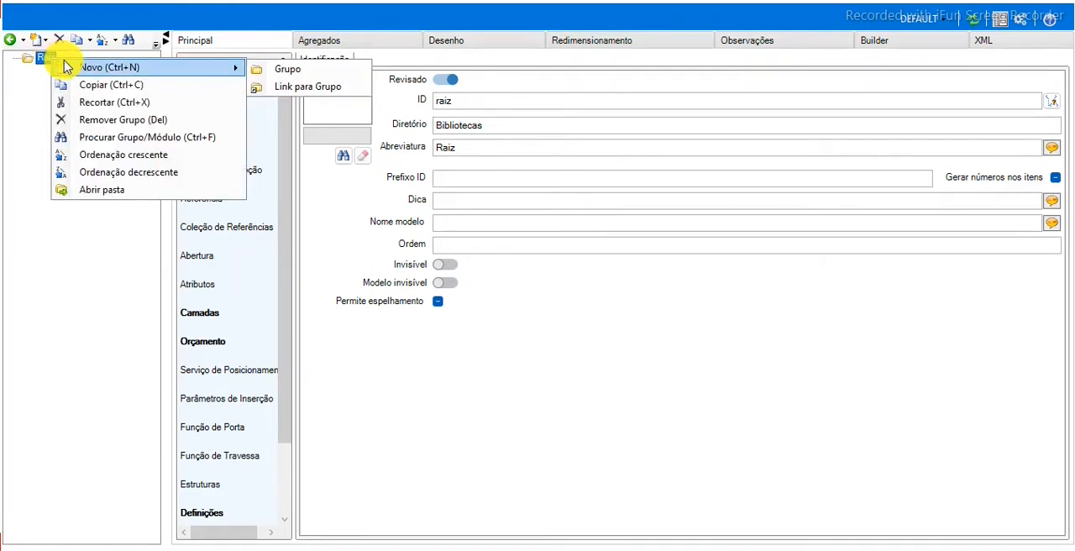
left_click(303, 74)
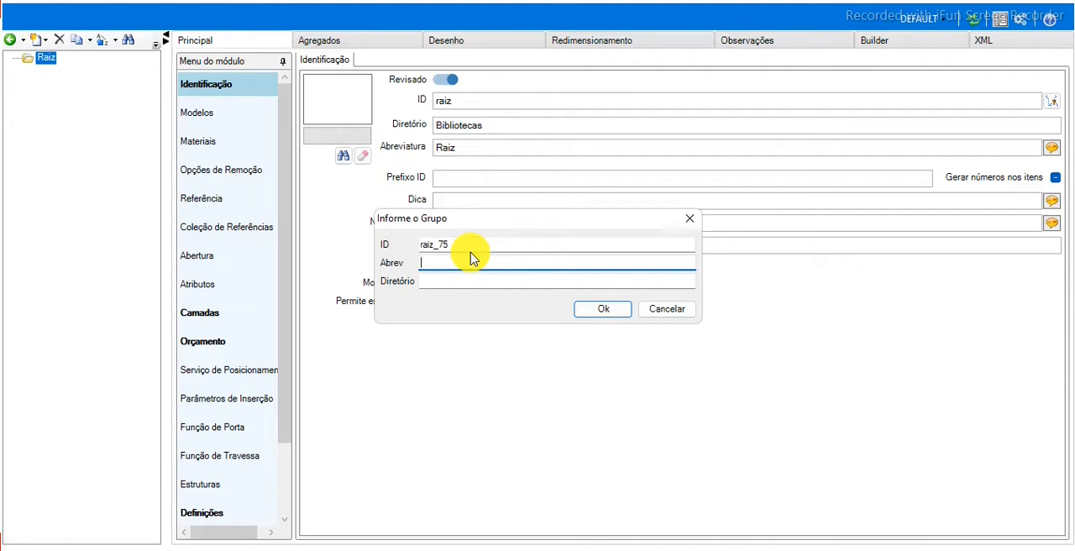
Create the group with ID raiz_trei, using Treinamento for both the abbreviation and the directory.
left_click(464, 244)
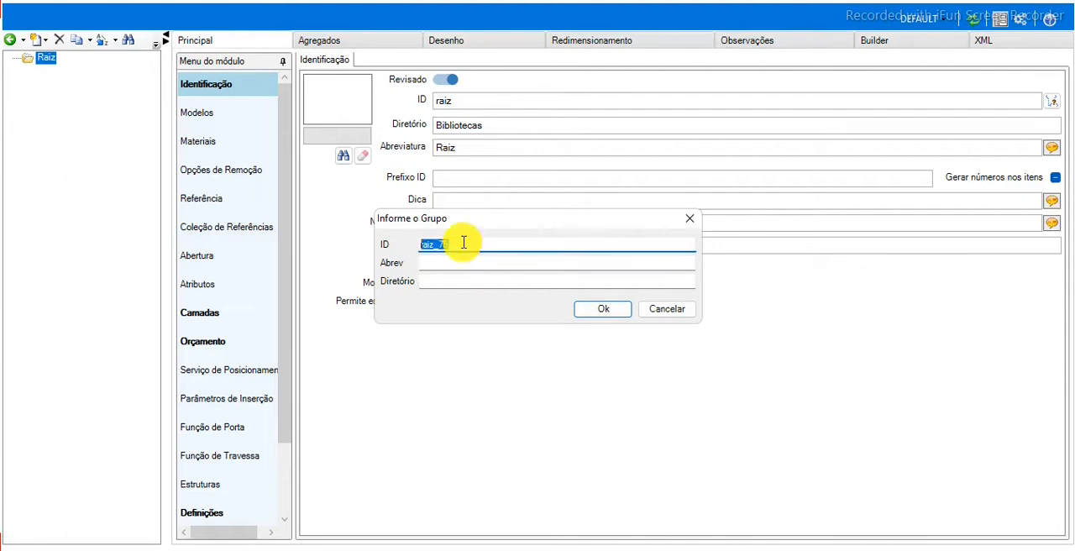
double_click(464, 243)
left_click(466, 244)
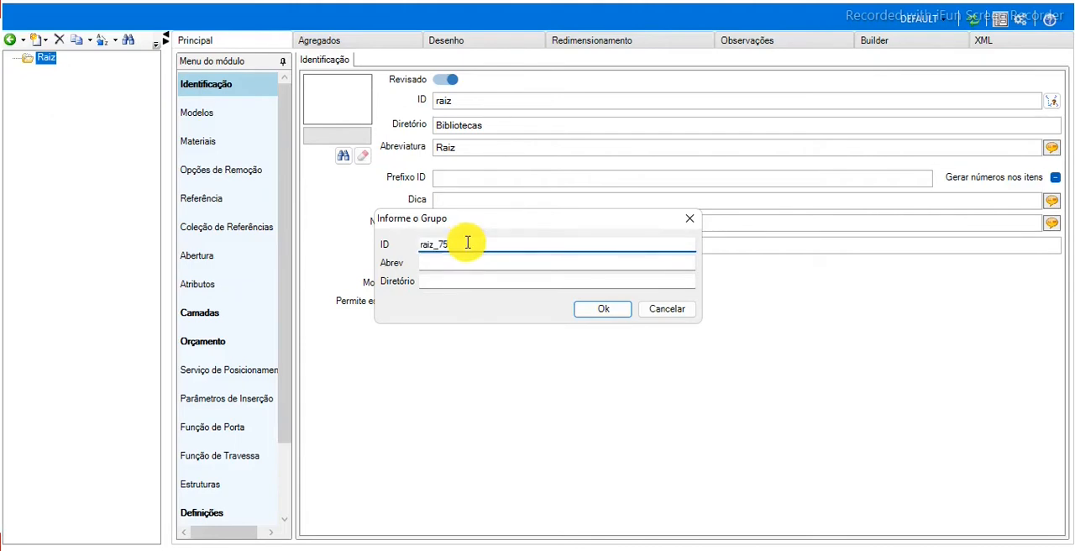
key("BackSpace")
key("BackSpace")
type("t")
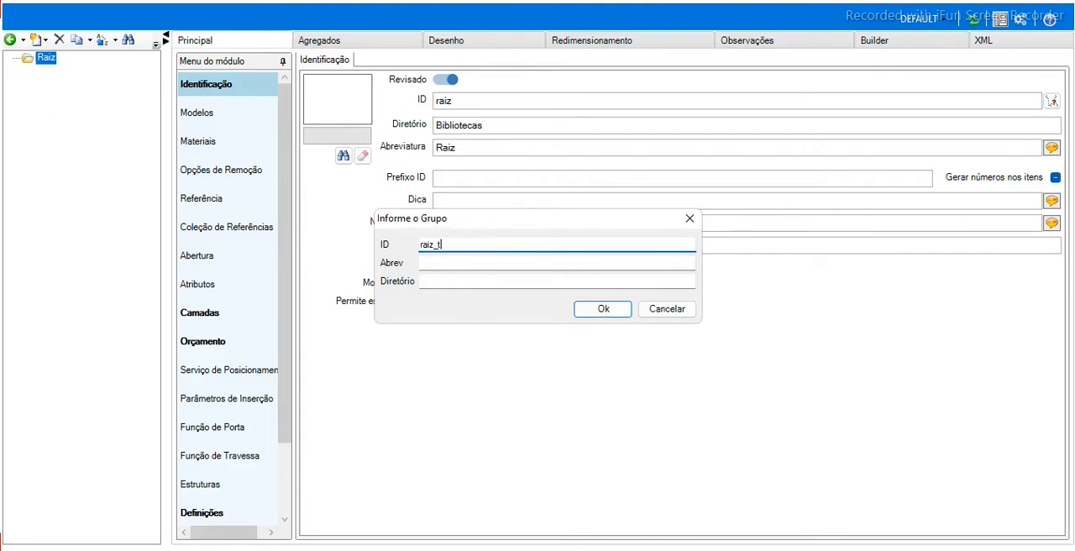
type("rei")
key("Tab")
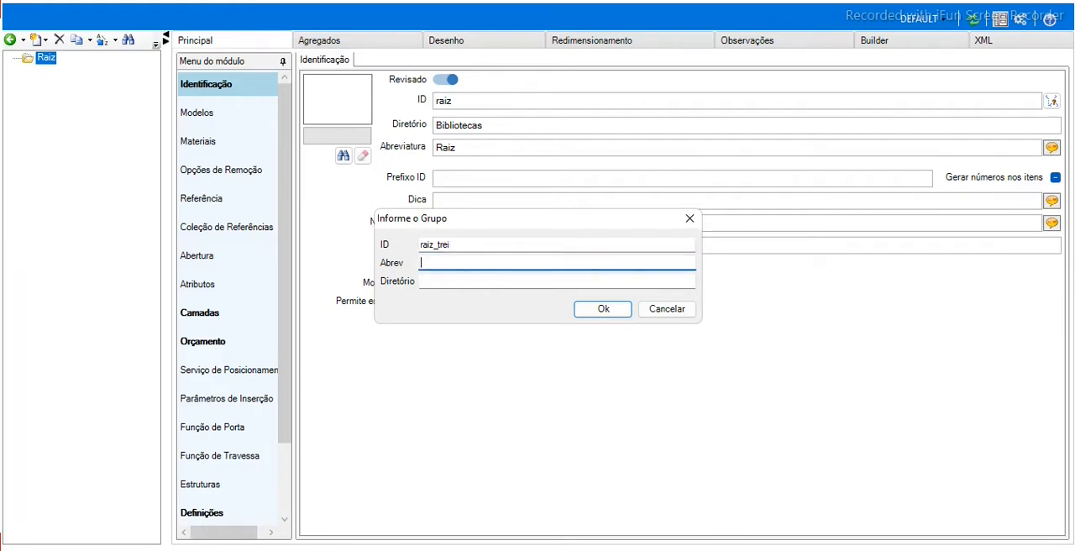
type("Treinamento")
key("Tab")
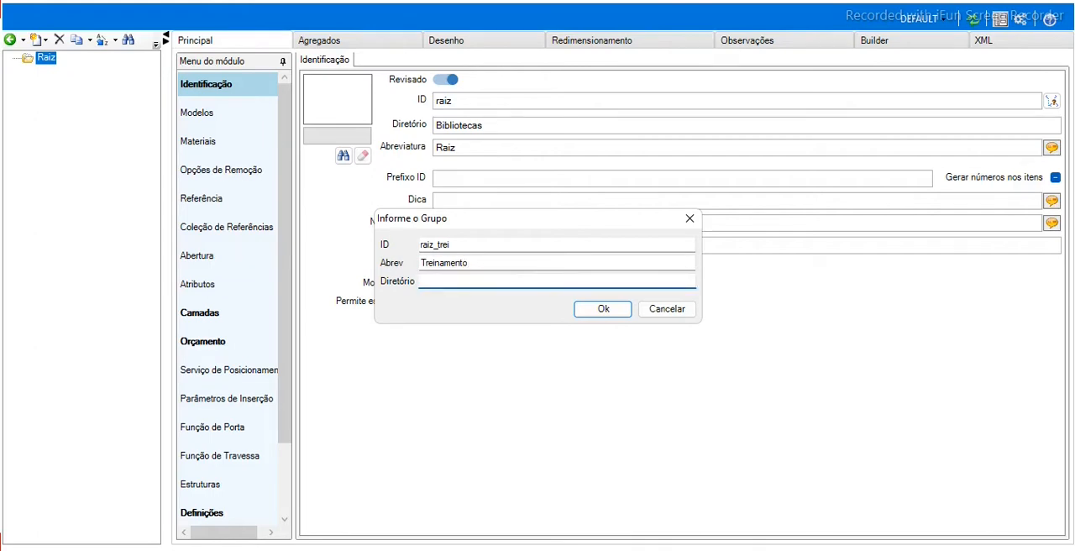
type("Treinamento")
key("Return")
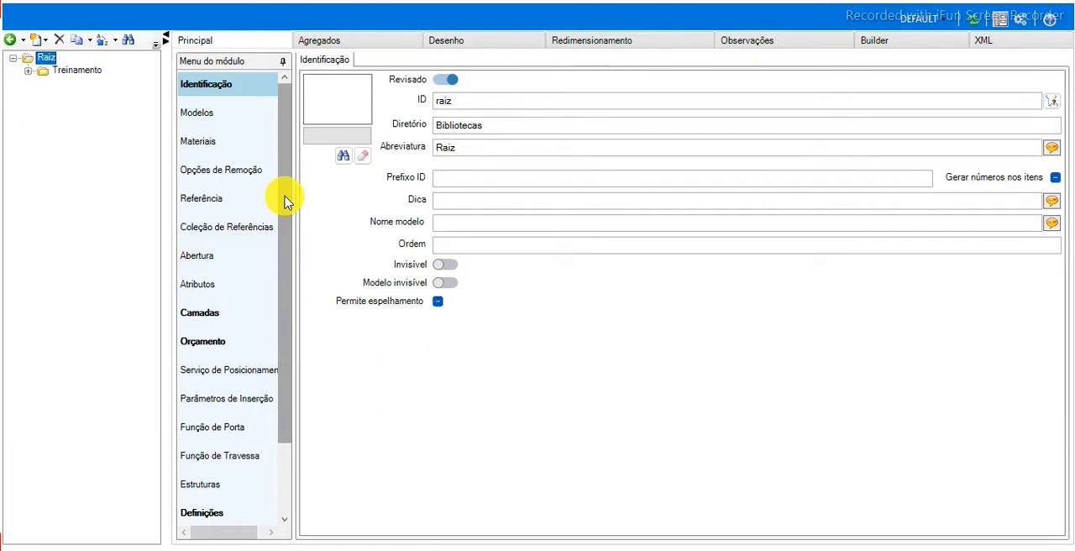
Start a new group inside the Treinamento group and set its ID to raiz_trei_mon.
left_click(71, 70)
right_click(74, 73)
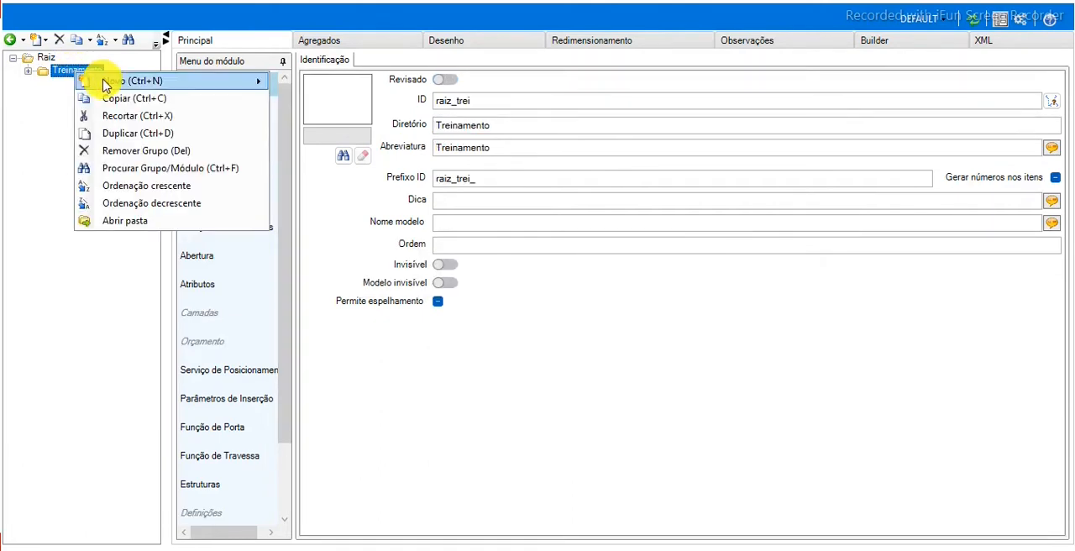
mouse_move(107, 84)
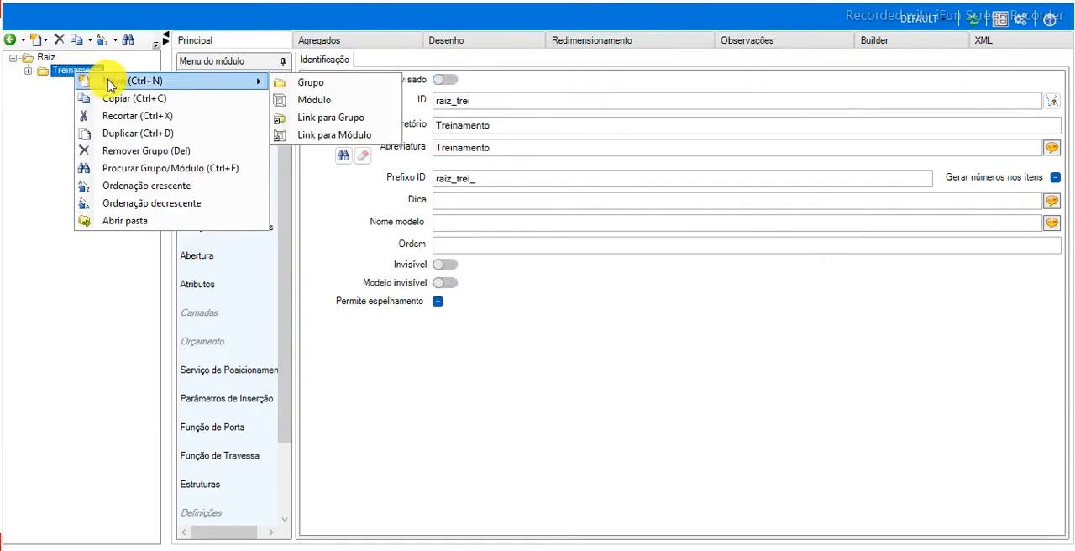
left_click(295, 82)
left_click(489, 243)
key("BackSpace")
key("BackSpace")
key("BackSpace")
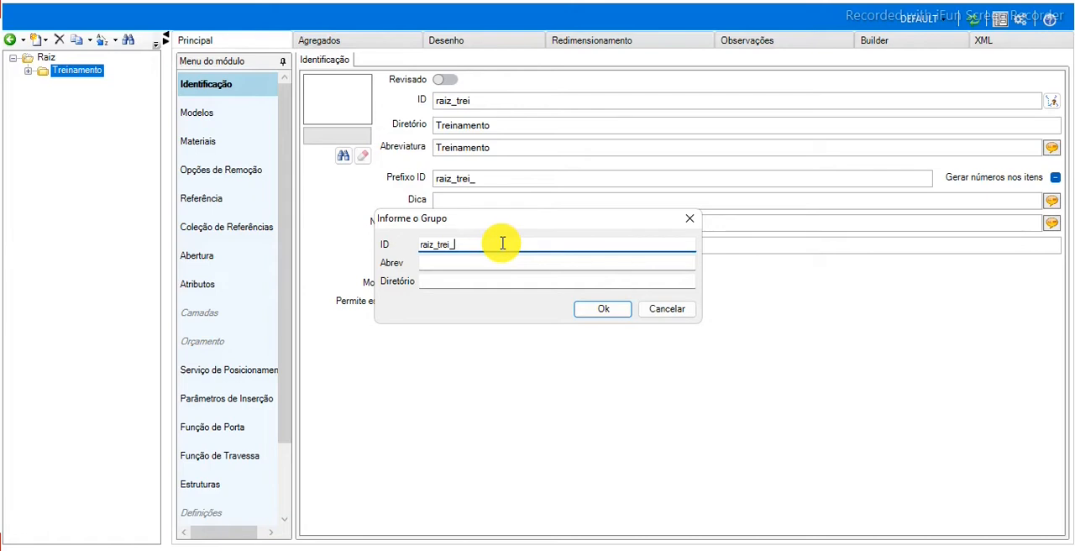
left_click(502, 245)
type("mon")
key("Tab")
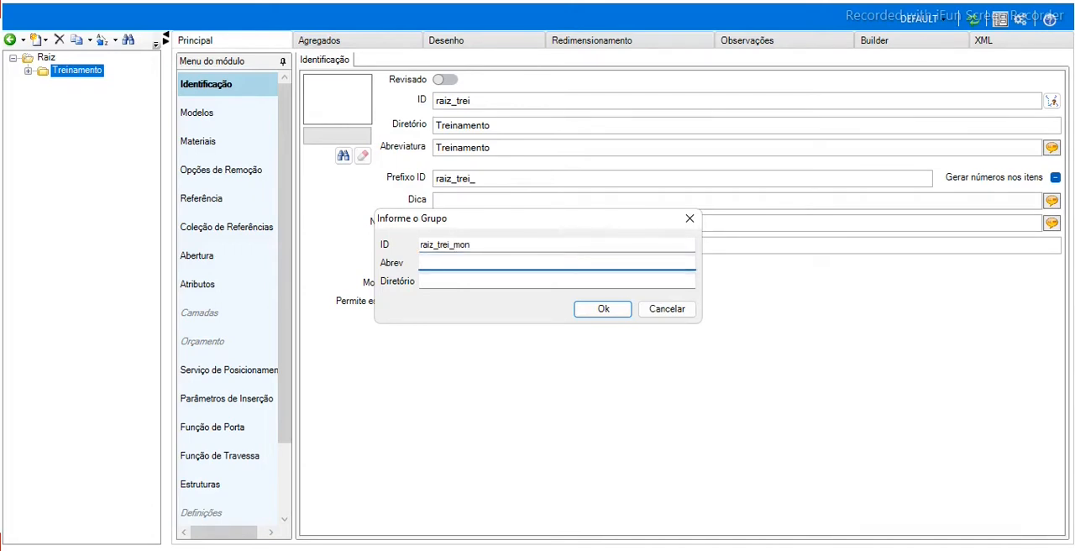
Set the new group's abbreviation and directory to Montagem and create the group.
type("Montagem")
key("Tab")
type("Montagem")
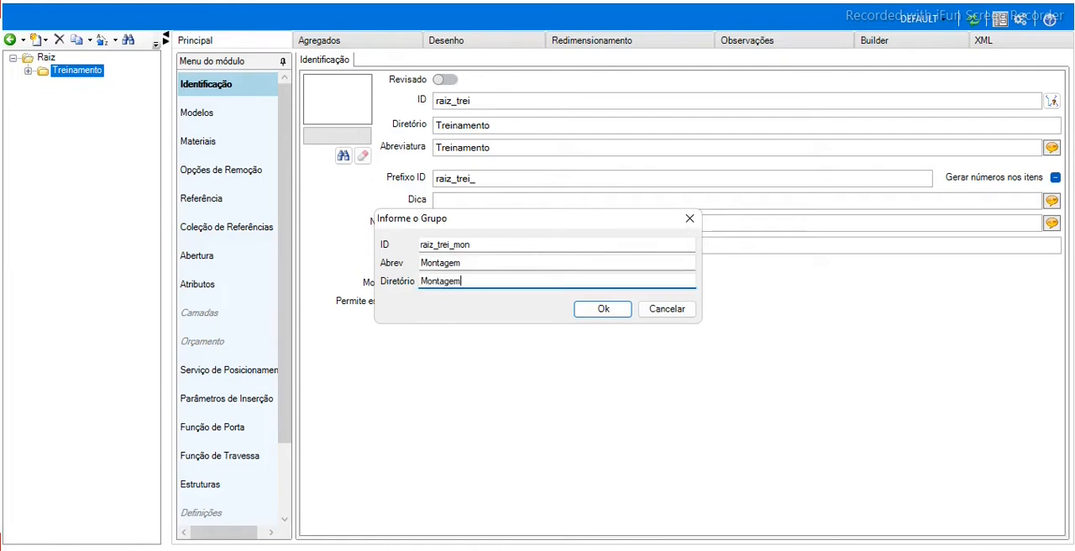
key("Return")
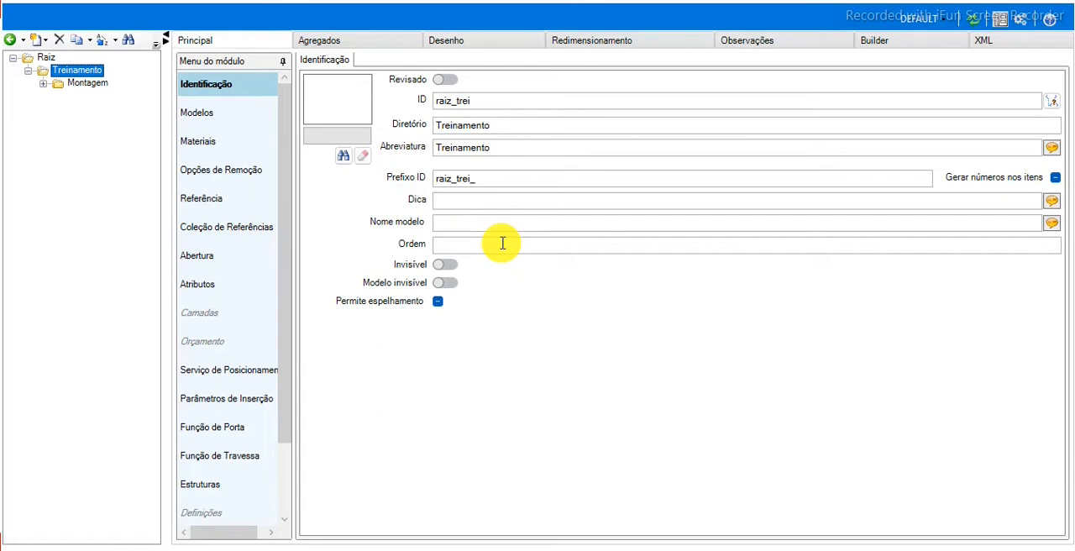
Start a new group inside the Montagem group and set its ID to raiz_trei_mon_com.
left_click(84, 83)
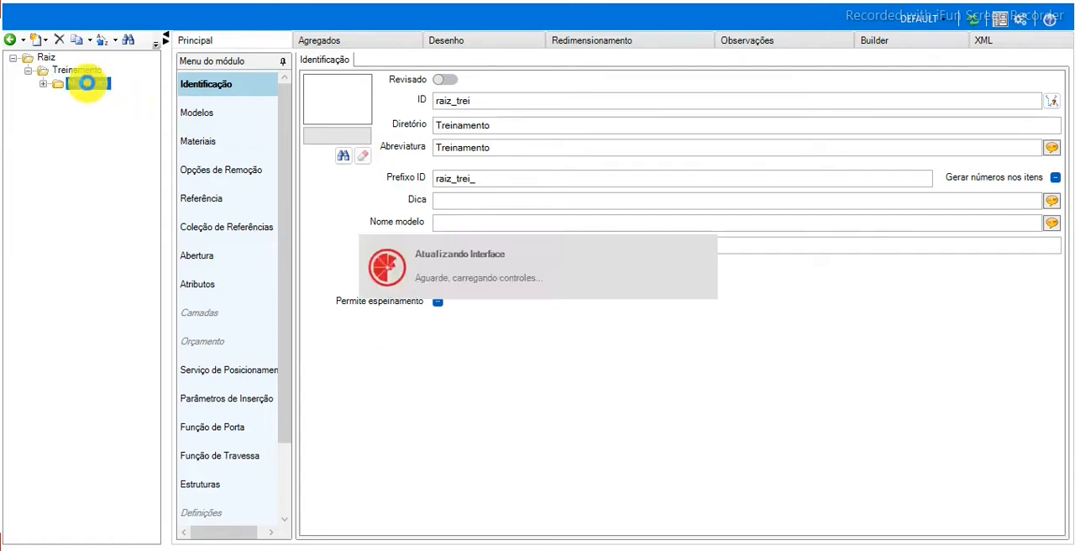
right_click(85, 83)
mouse_move(120, 89)
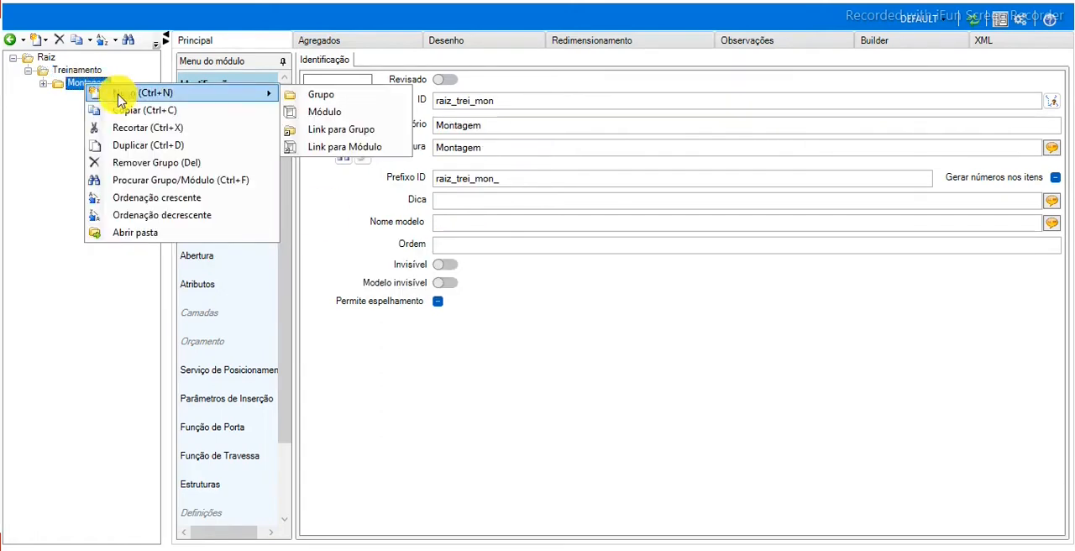
left_click(300, 91)
left_click(514, 241)
key("BackSpace")
key("BackSpace")
key("BackSpace")
type("com")
key("Tab")
Set the new group's abbreviation to Composições and its directory to Composicoes, and create the group.
type("Co")
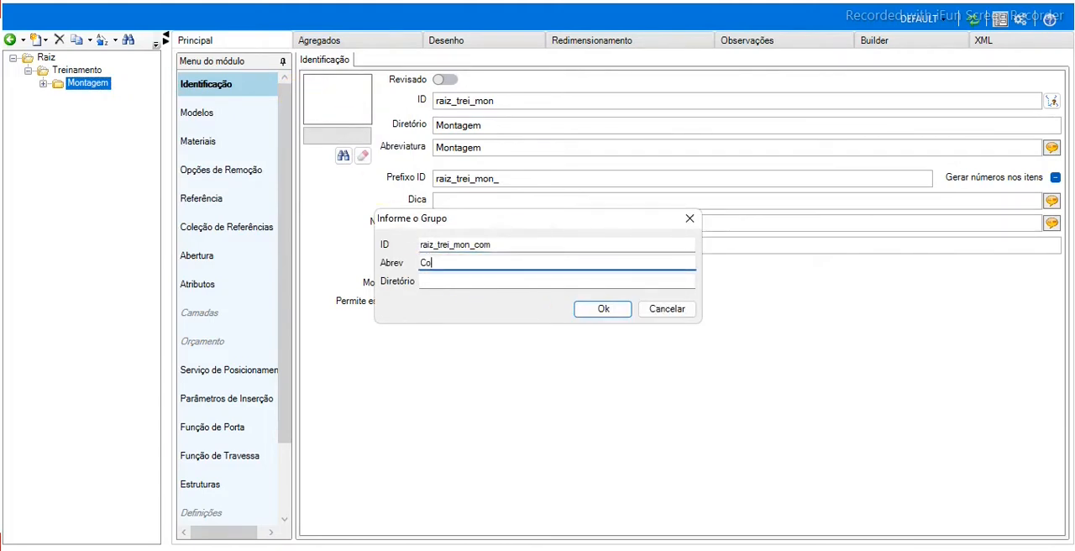
type("mposições")
key("Tab")
type("Composicoes")
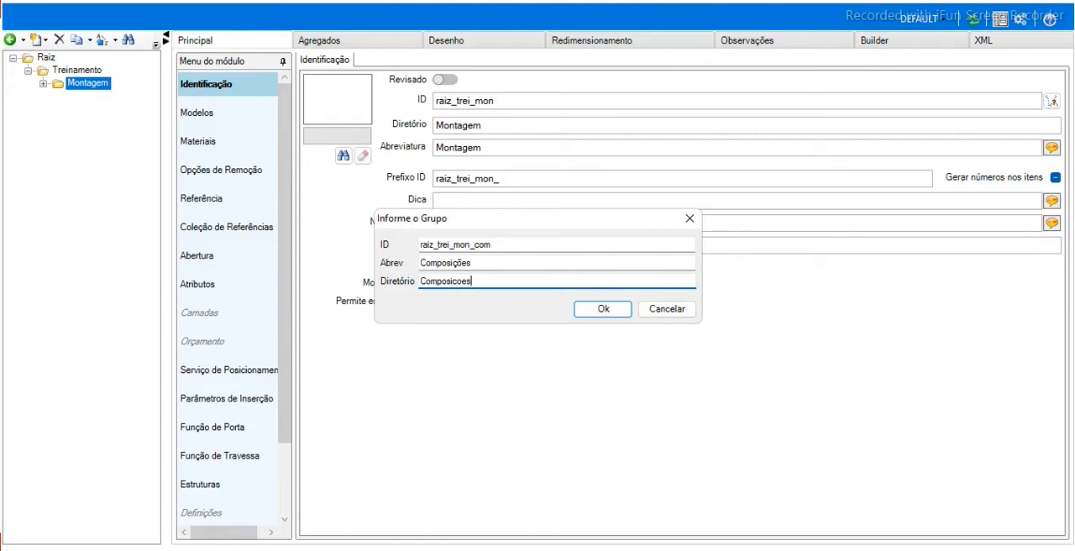
key("Return")
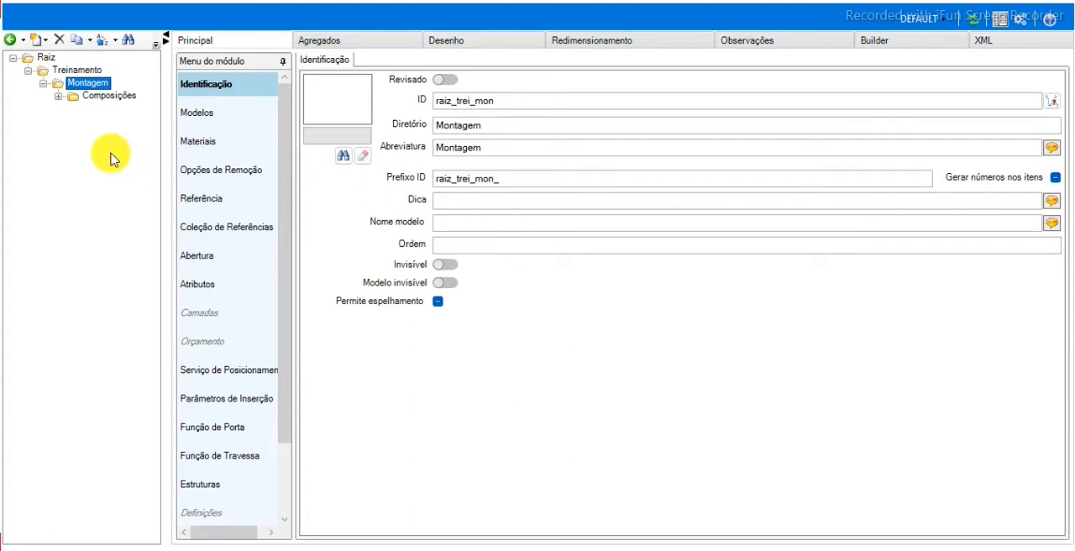
Create a group inside Composições with ID raiz_trei_mon_com_bas and Bases as both abbreviation and directory.
left_click(102, 97)
right_click(102, 97)
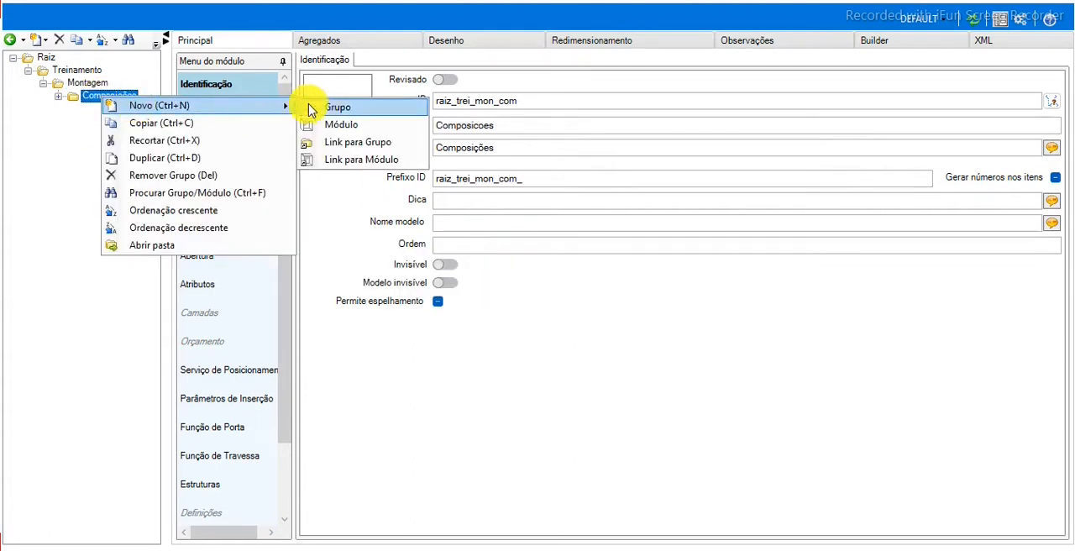
left_click(340, 108)
left_click(530, 243)
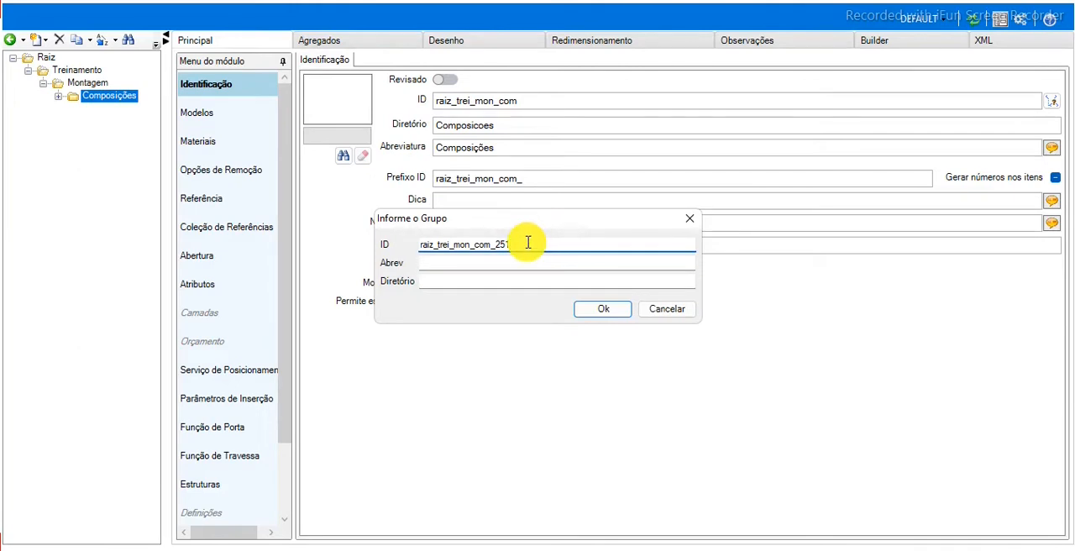
key("BackSpace")
key("BackSpace")
key("BackSpace")
type("b")
type("s")
key("Tab")
type("Bases")
key("Tab")
type("Bases")
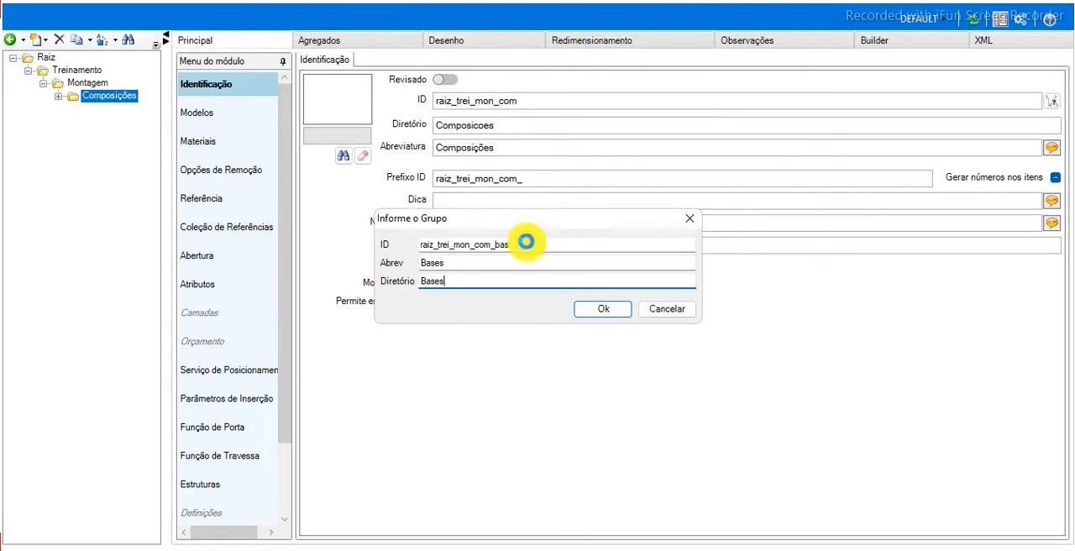
key("Return")
Create a group inside Composições with ID raiz_trei_mon_com_lat and Laterais as both abbreviation and directory.
right_click(118, 101)
mouse_move(285, 100)
left_click(343, 101)
key("BackSpace")
key("BackSpace")
key("BackSpace")
type("lat")
key("Tab")
type("Laterais")
key("Tab")
type("Lateriais")
key("Return")
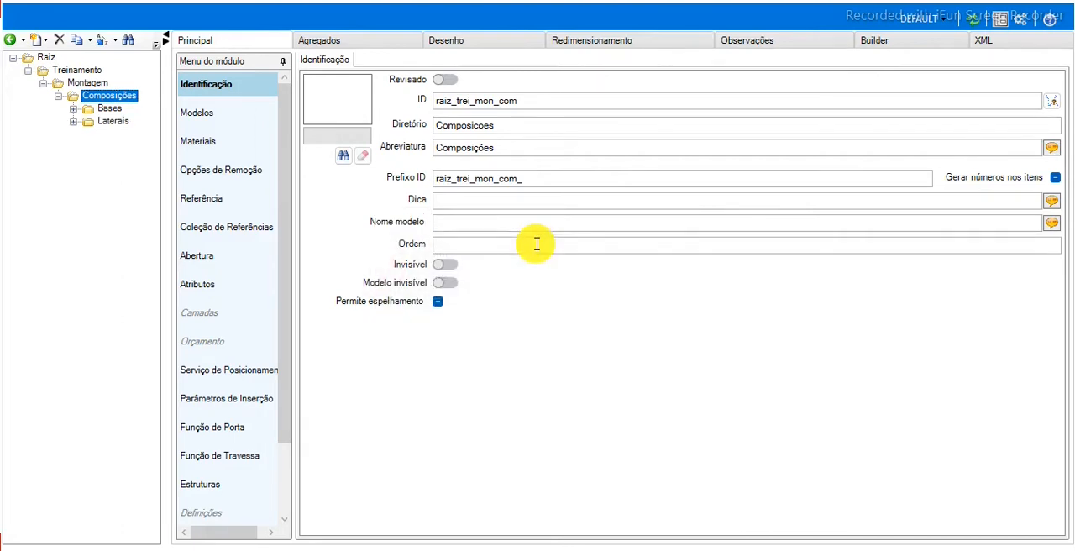
Create a group inside Composições with ID raiz_trei_mon_com_tra and Travessas as both abbreviation and directory.
right_click(124, 97)
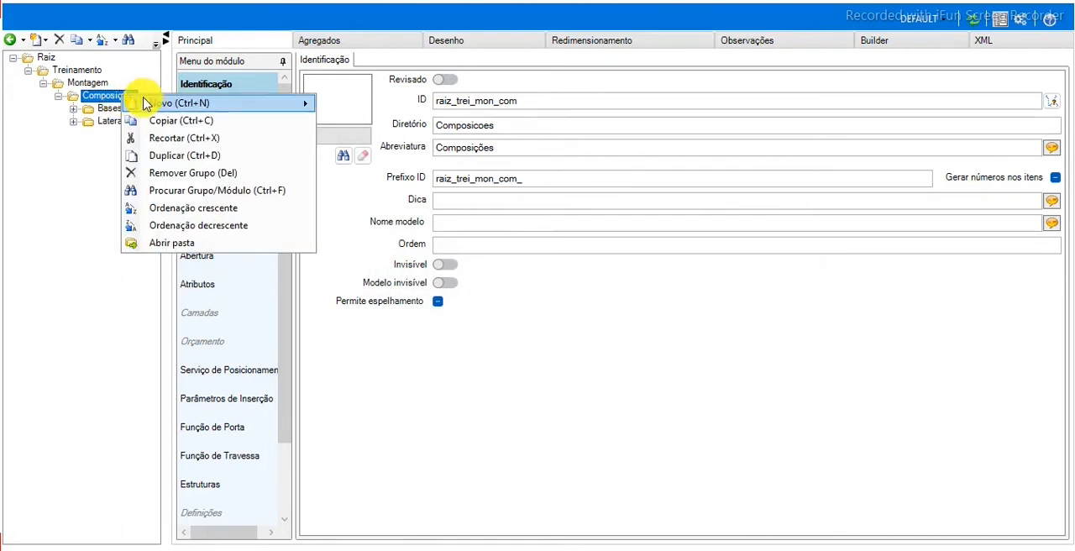
mouse_move(341, 108)
left_click(380, 115)
left_click(525, 243)
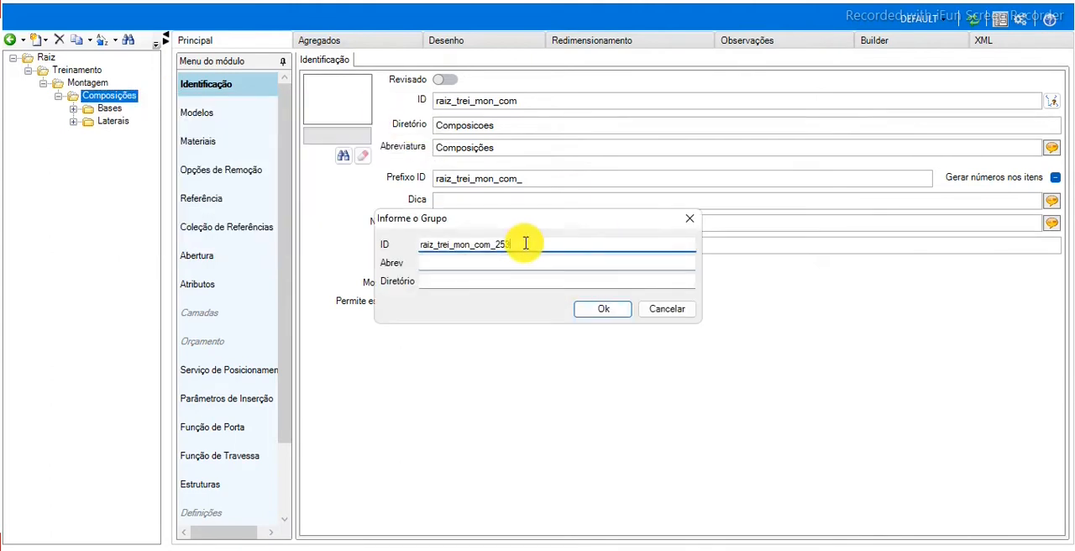
key("BackSpace")
key("BackSpace")
type("tra")
key("Tab")
type("Travessas")
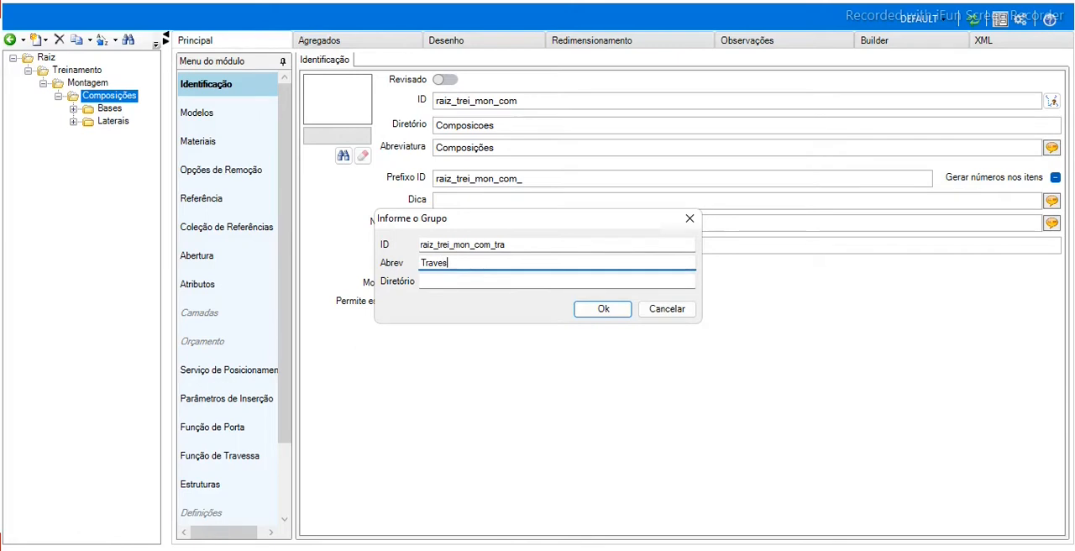
key("Tab")
type("Travessas")
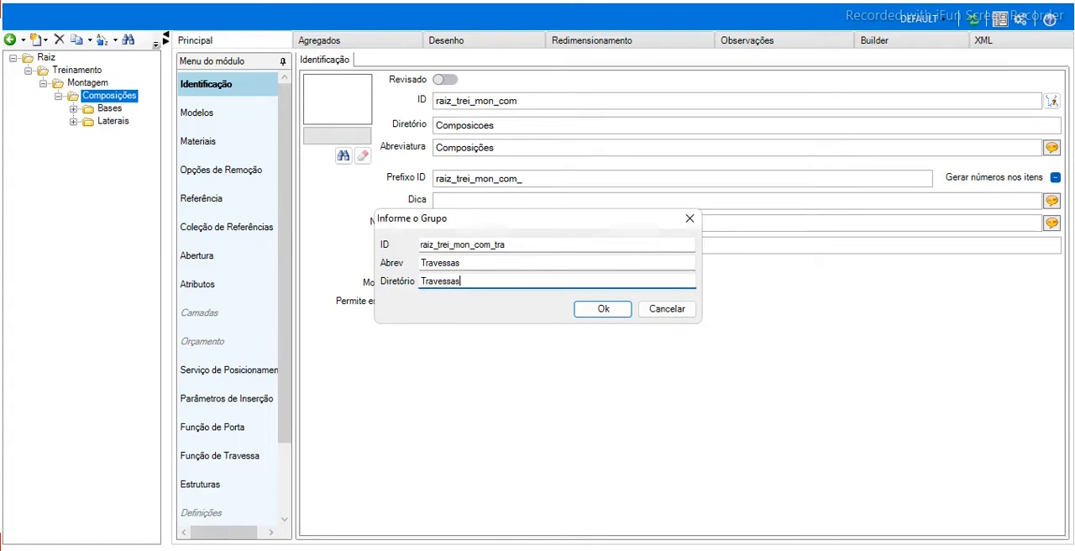
key("Return")
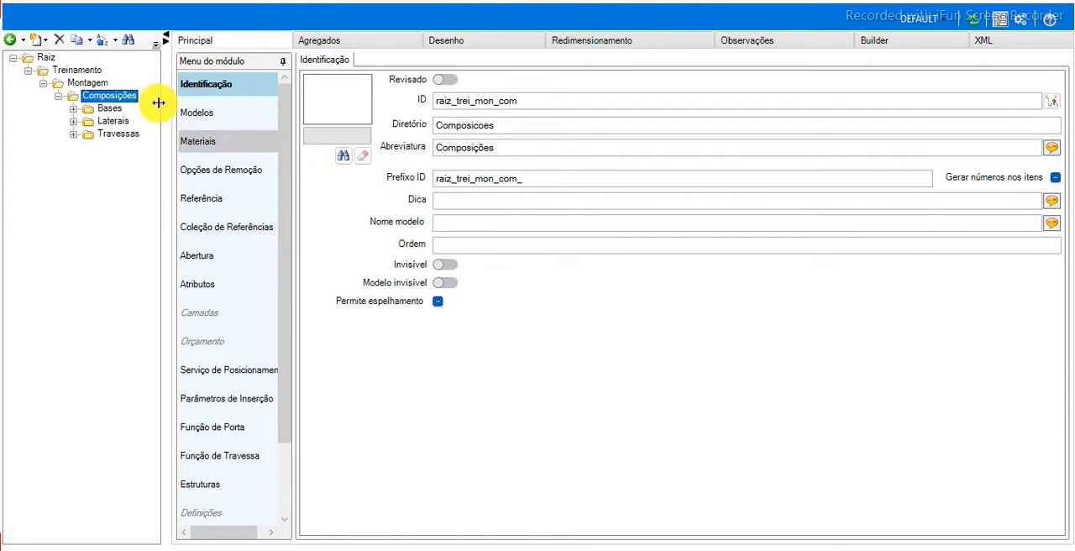
Create a group inside Composições with ID raiz_trei_mon_com_traf and Travessas Frontais as both abbreviation and directory.
right_click(116, 98)
mouse_move(171, 109)
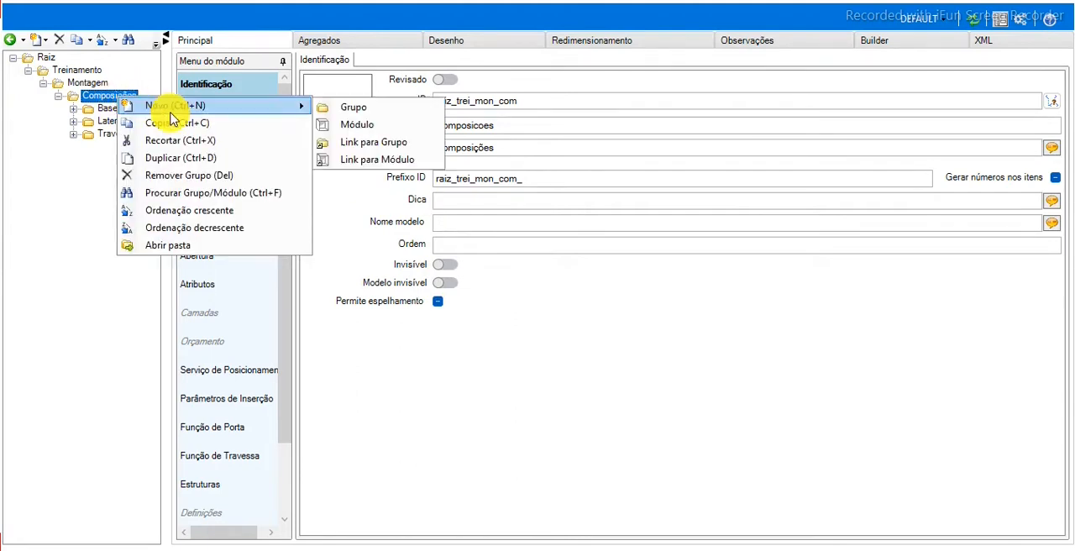
left_click(374, 108)
left_click(525, 247)
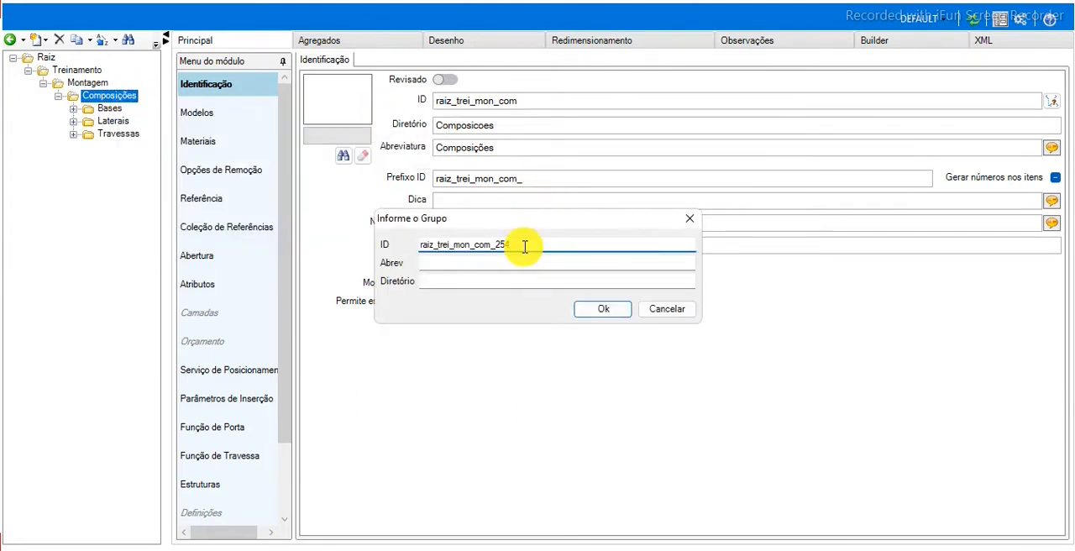
key("BackSpace")
key("BackSpace")
key("BackSpace")
type("tr")
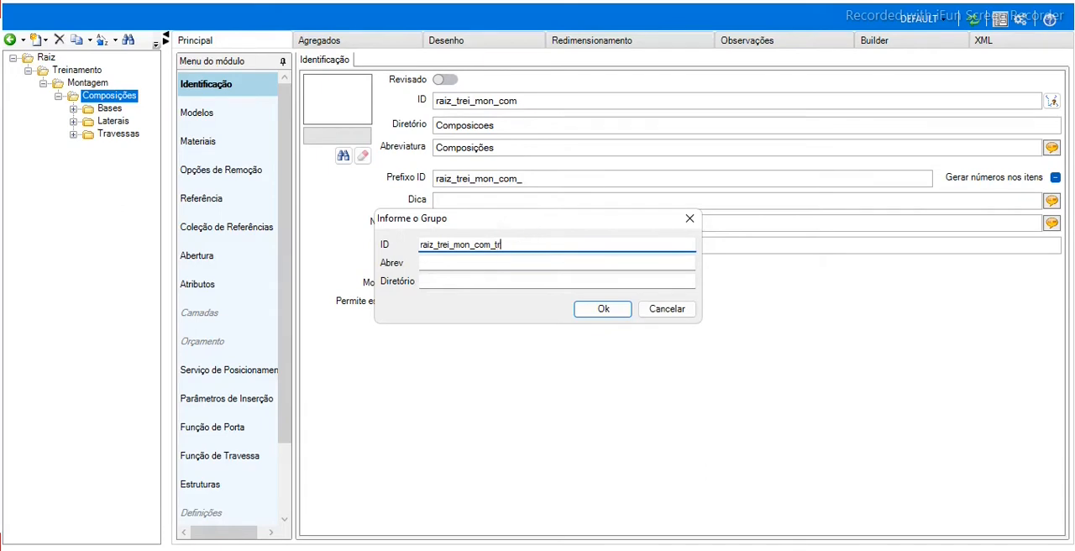
type("af")
key("Tab")
type("Tra")
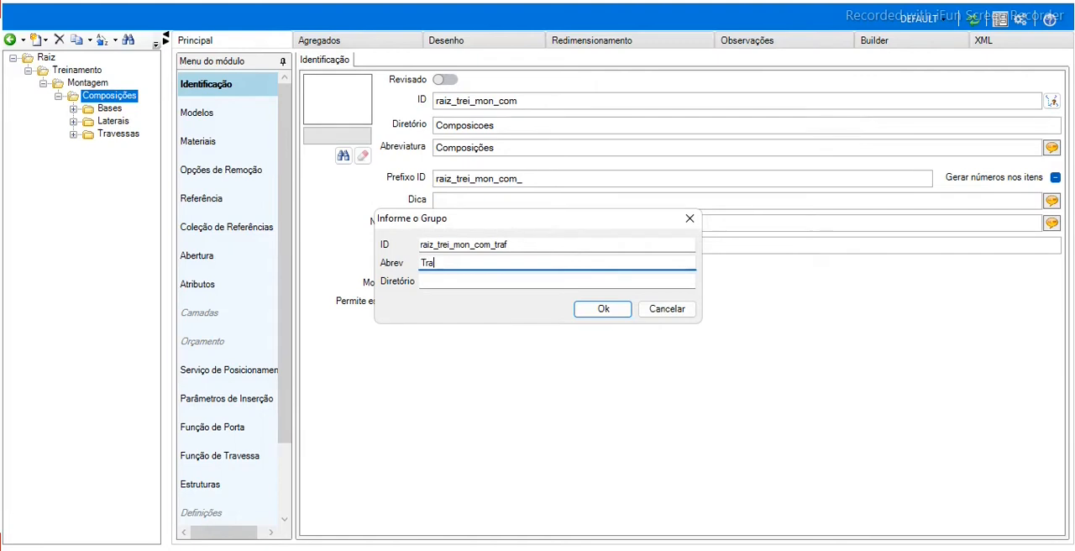
type("vessas Frontais")
key("Tab")
type("Travessas Frontais")
key("Return")
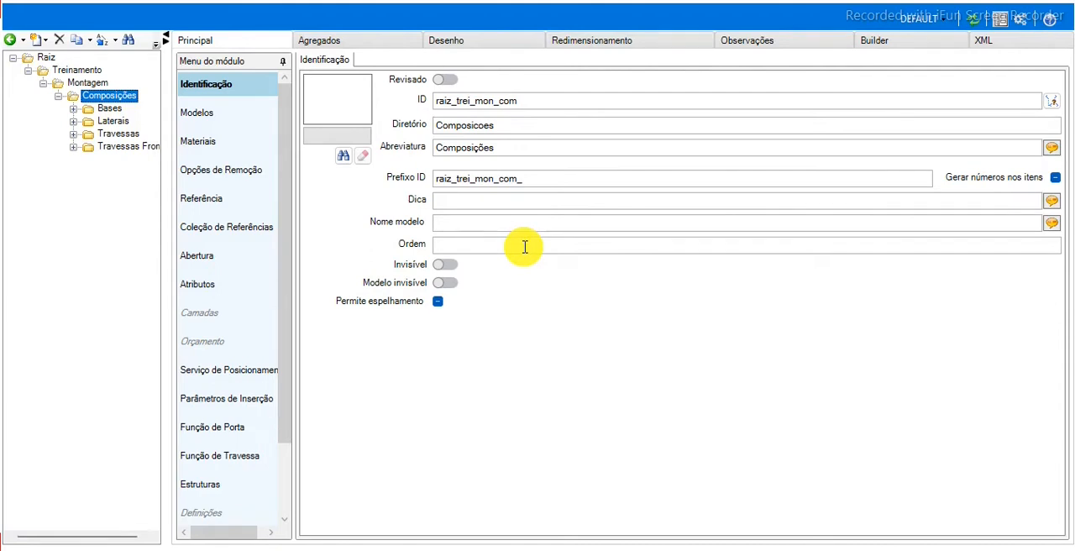
Start a new module inside Bases with ID raiz_trei_mon_com_bas_base and Base as both abbreviation and file name.
left_click(107, 109)
right_click(108, 111)
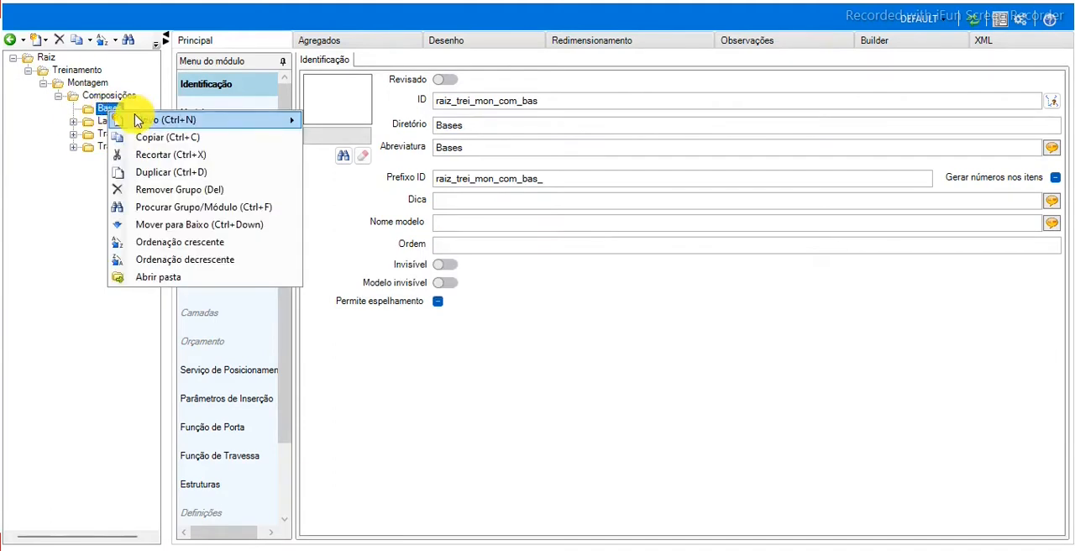
mouse_move(152, 124)
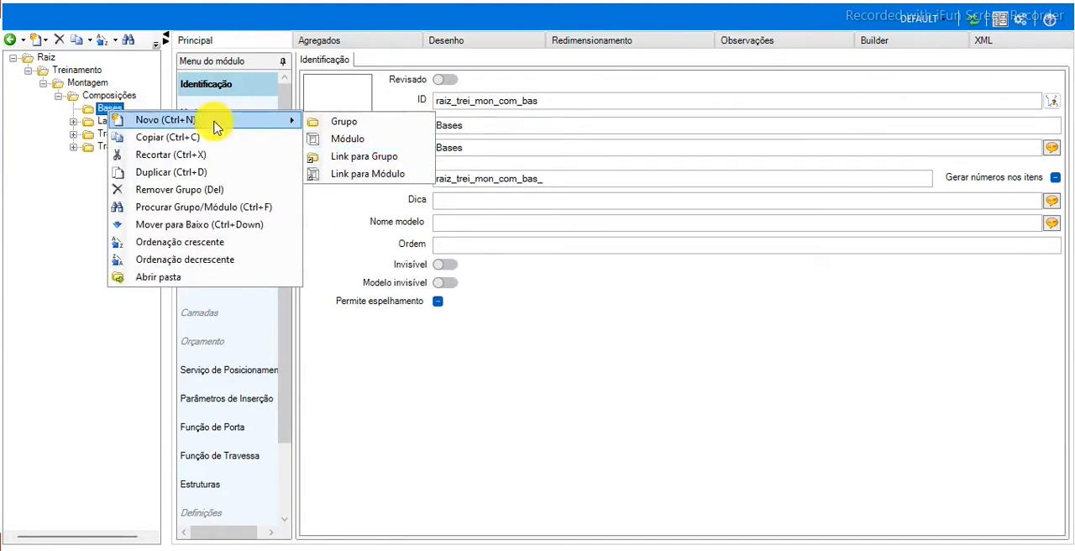
left_click(181, 119)
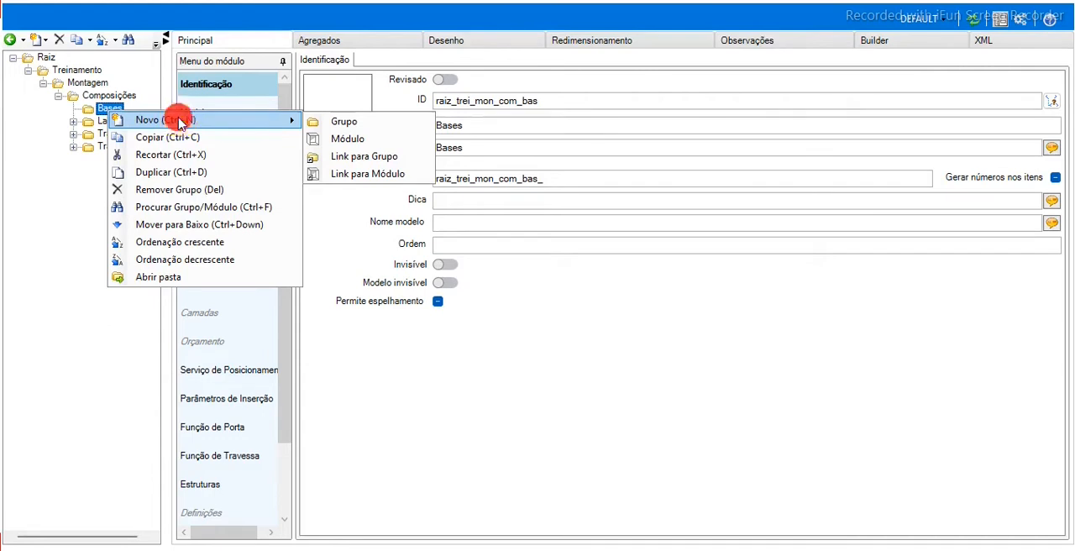
left_click(384, 140)
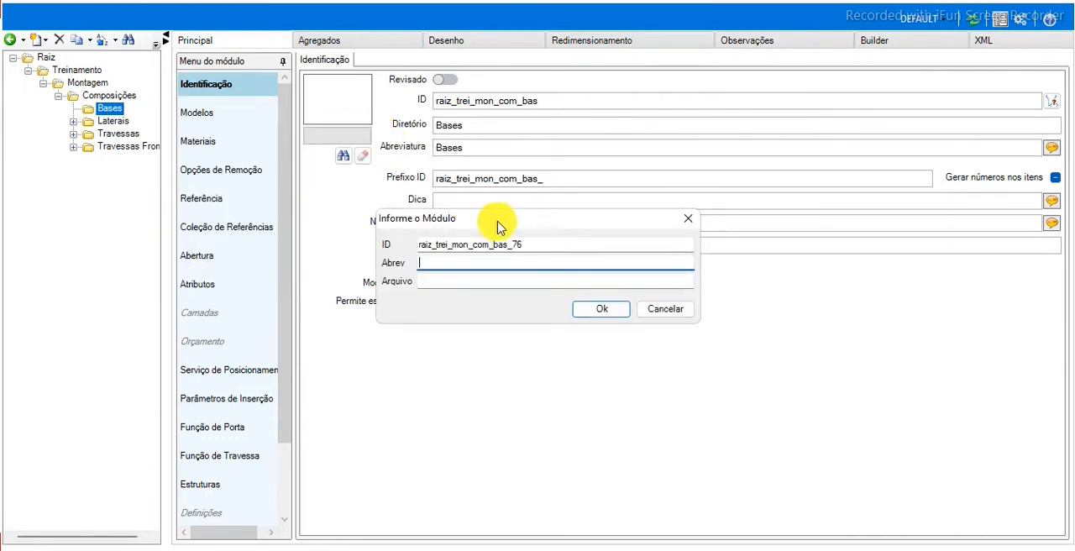
left_click(536, 245)
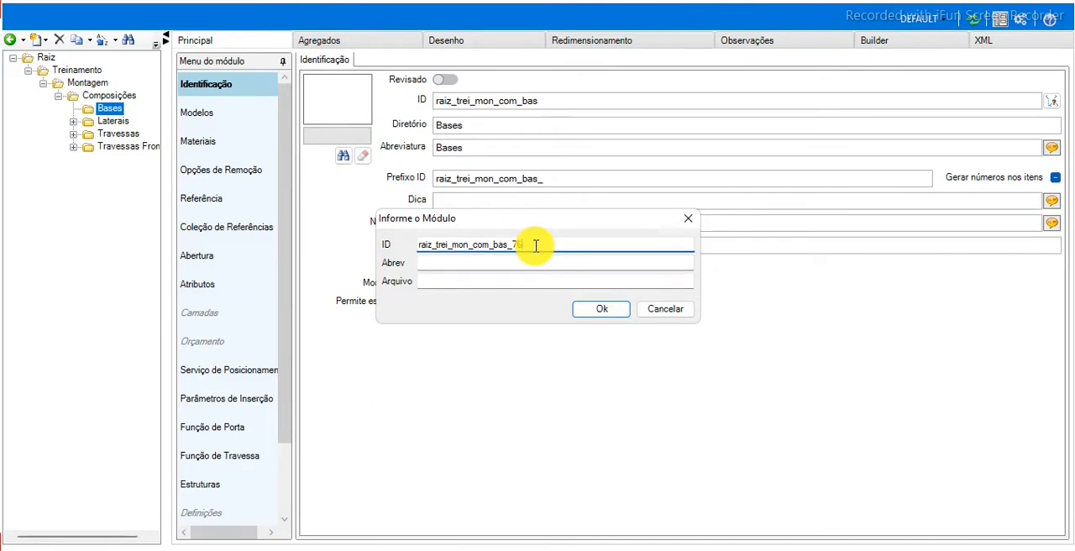
key("BackSpace")
key("BackSpace")
type("base")
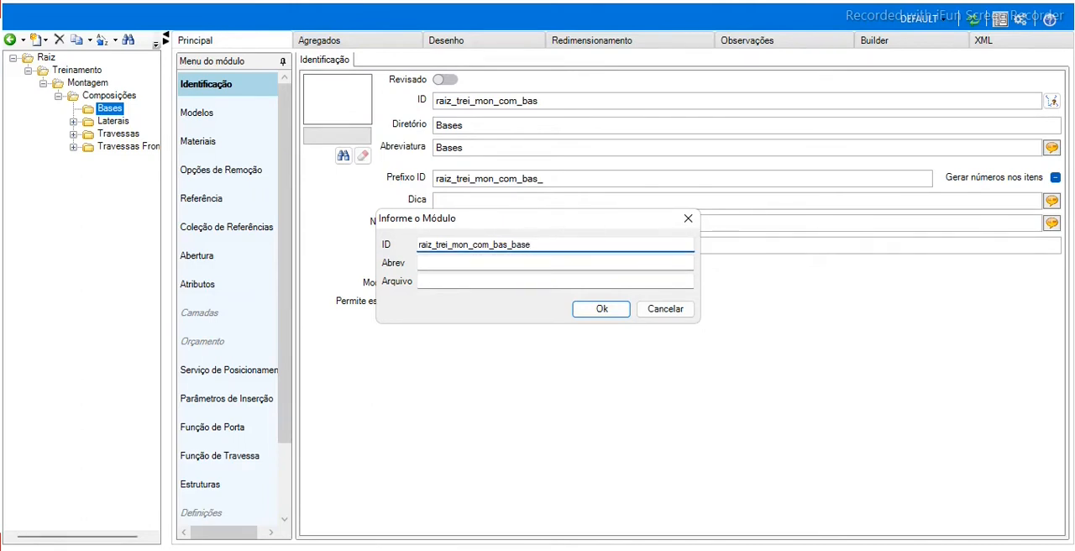
key("Tab")
type("Base")
key("Tab")
type("Base")
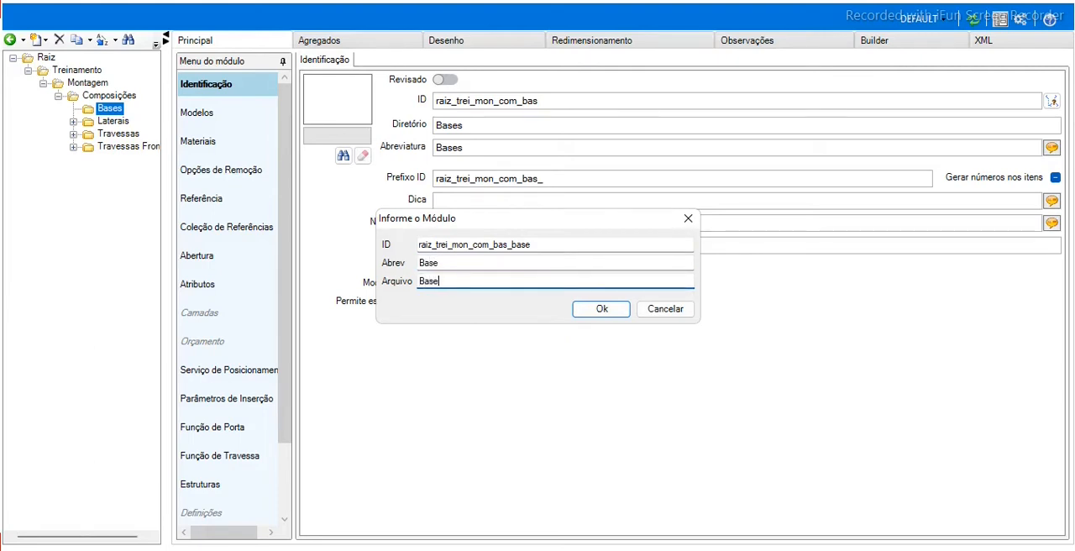
Examine the group prefix and the ending of the new module's ID.
left_click(572, 245)
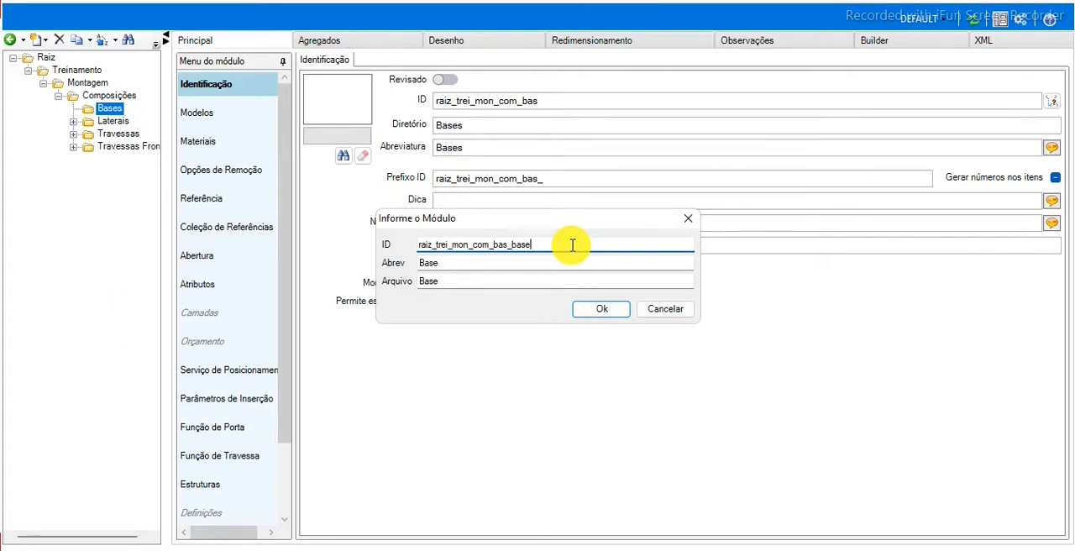
left_click(508, 244)
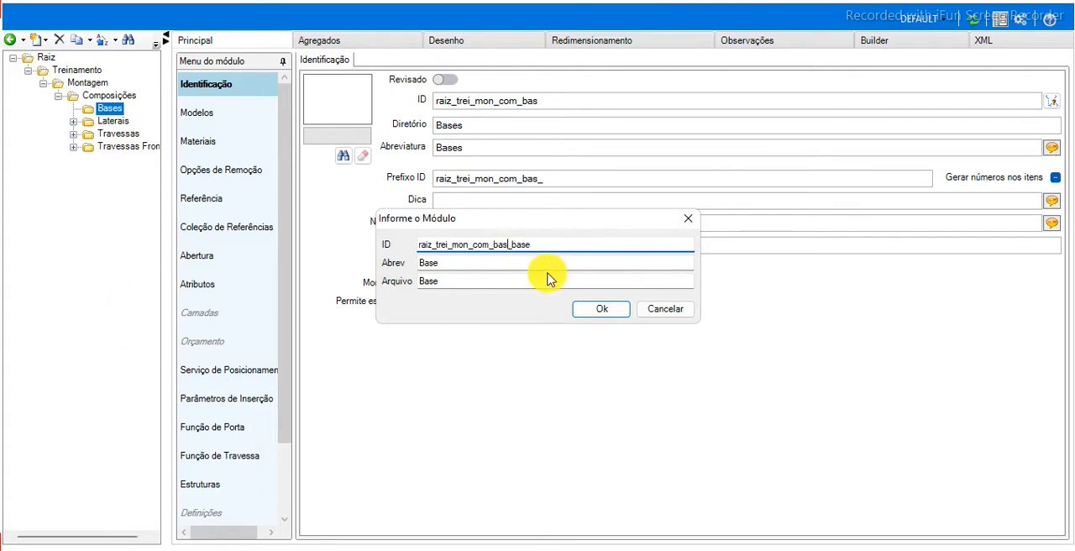
key("shift+Left")
key("shift+Left")
key("shift+Left")
left_click(547, 246)
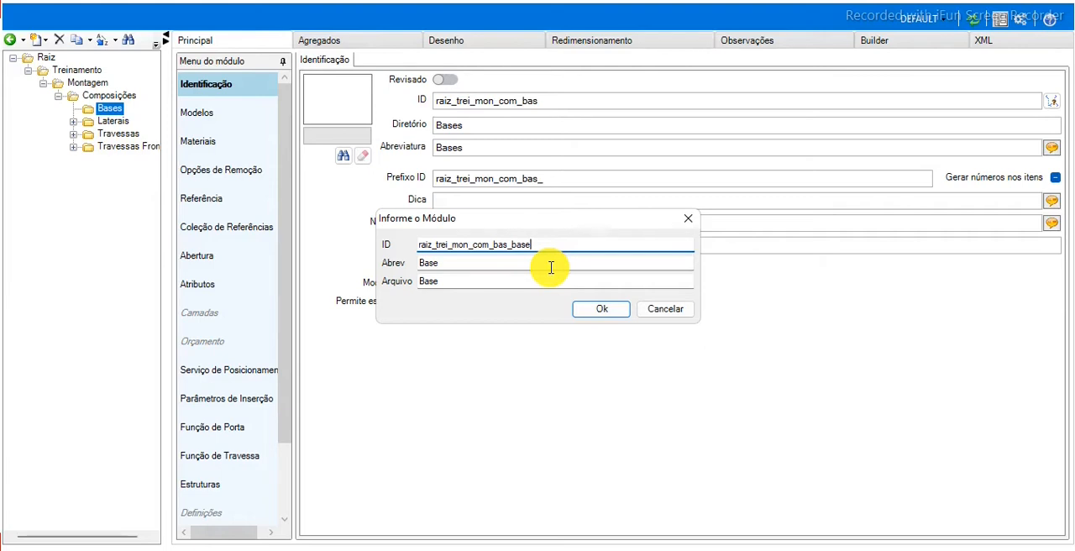
double_click(583, 249)
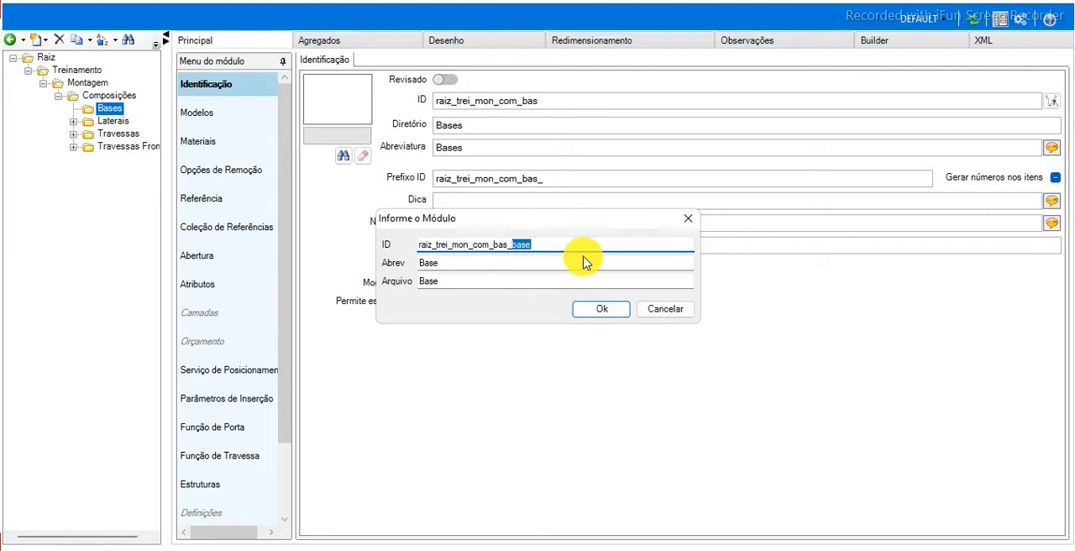
key("Left")
key("Left")
key("shift+Left")
key("shift+Left")
key("shift+Left")
Create the Base module and open it for editing.
left_click(599, 316)
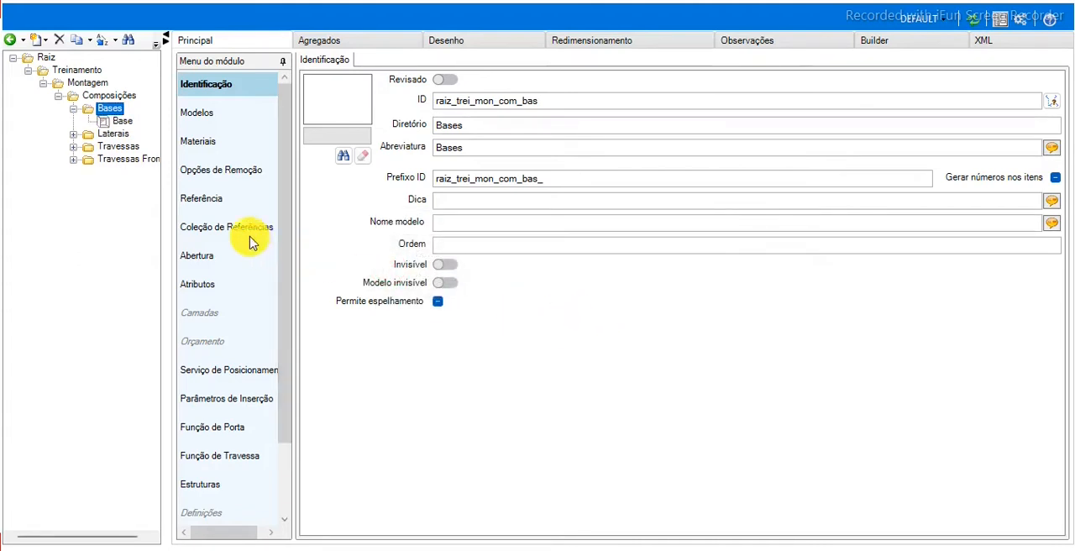
left_click(122, 123)
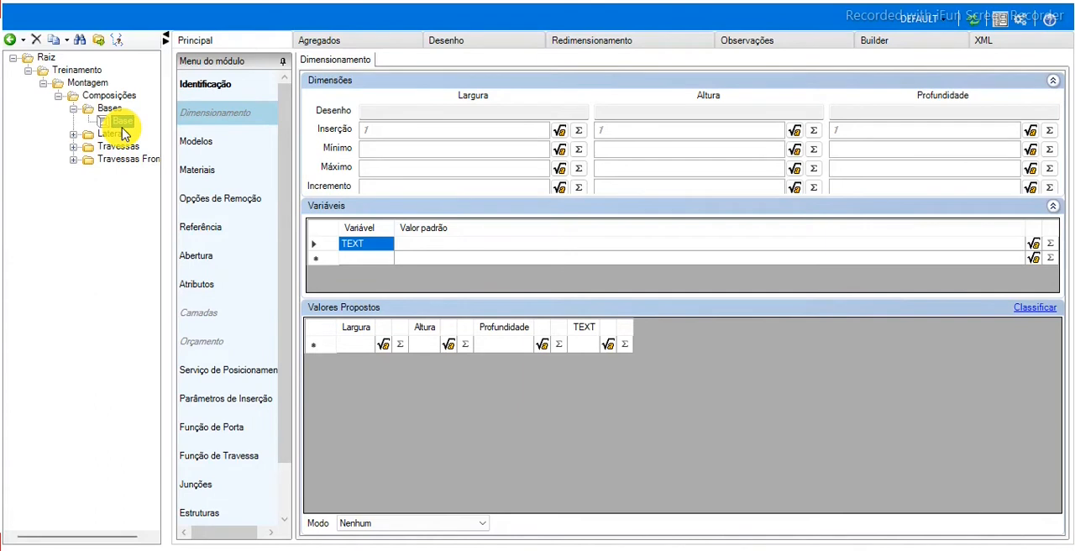
left_click(122, 125)
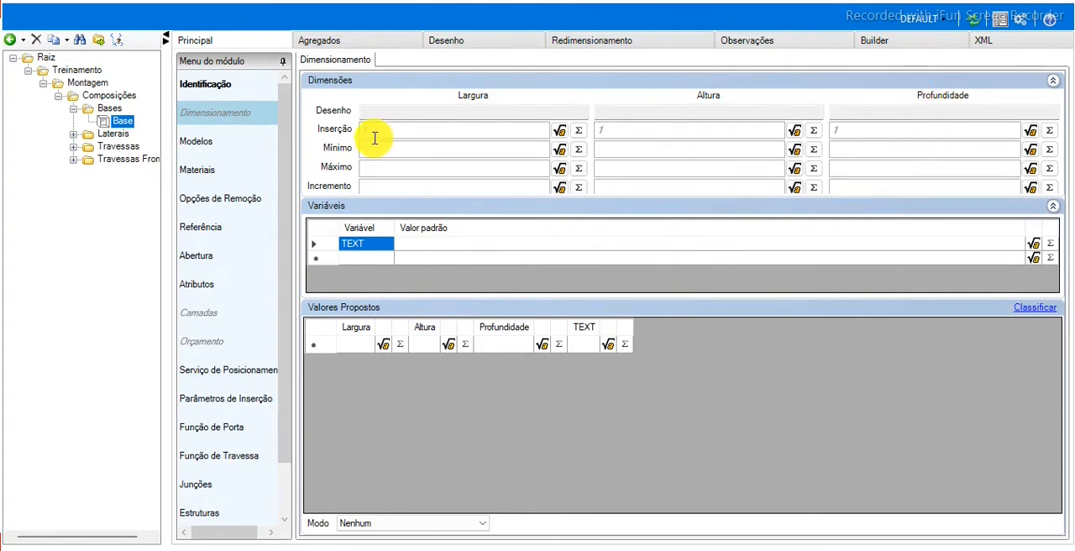
Set the Base module's insertion dimensions to width 1000, height 15 and depth 1000.
left_click(400, 136)
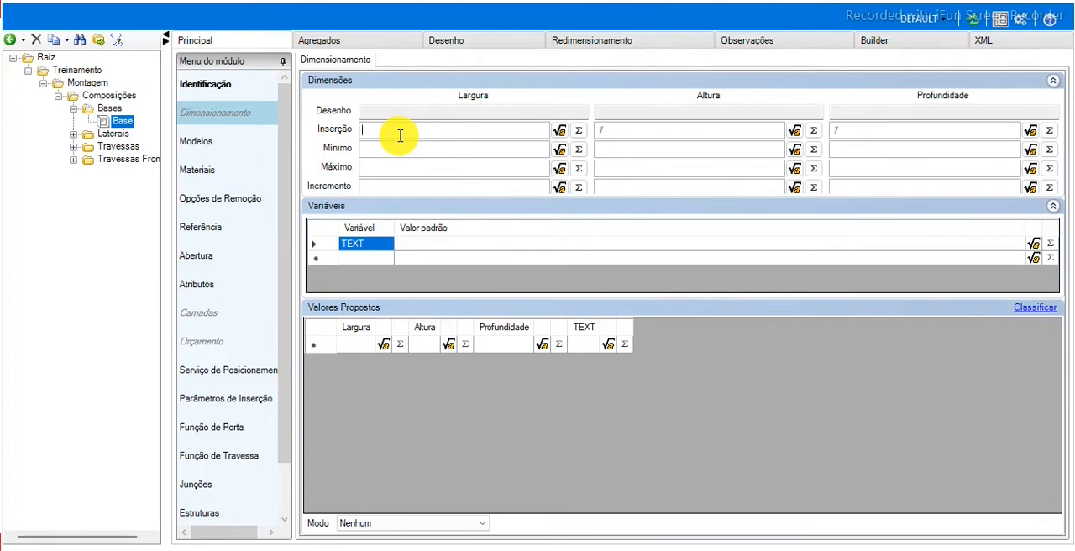
type("1000")
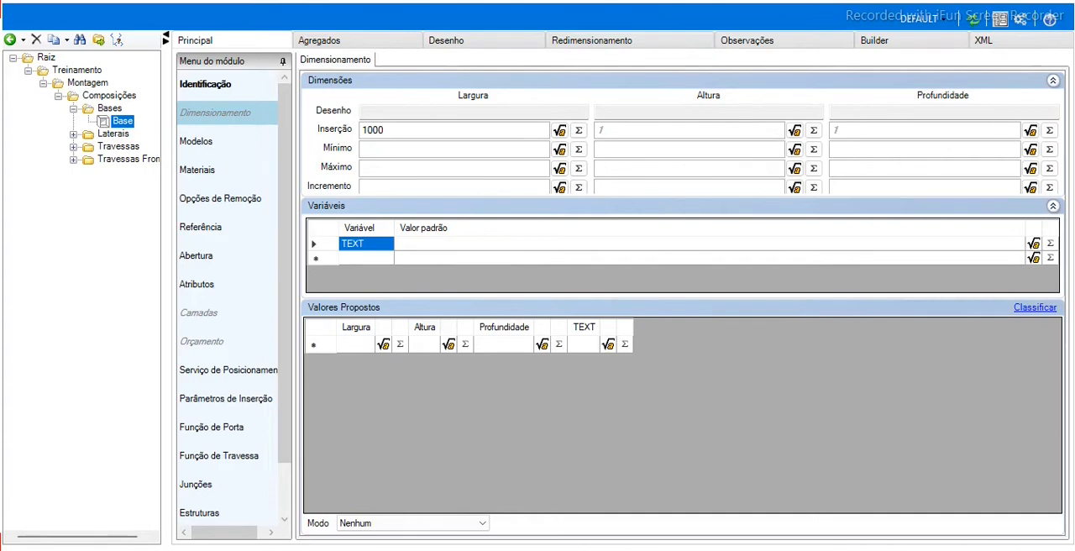
key("Tab")
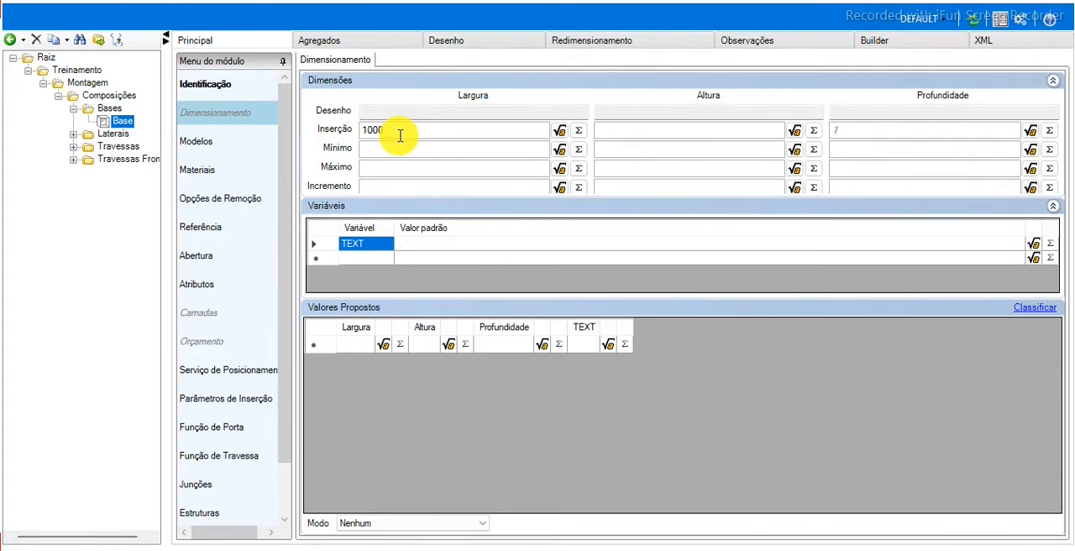
type("15")
key("Tab")
type("1000")
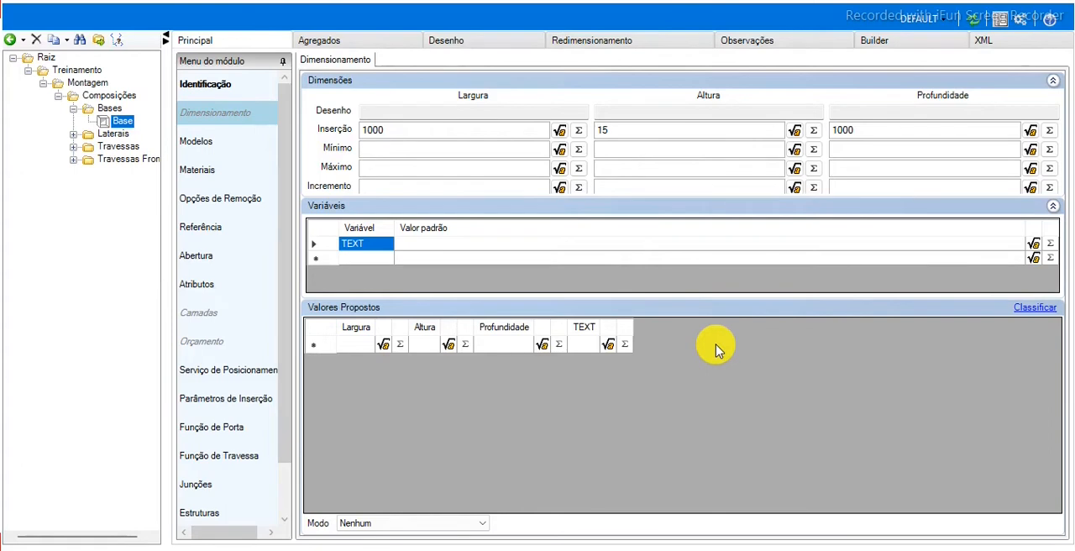
Set the Base module's minimum dimensions to width 10, height 15 and depth 10.
type("10")
key("Tab")
type("15")
key("Tab")
type("10")
key("Tab")
Set the Base module's maximum dimensions to width 2750, height 25 and depth 1850.
type("2750")
left_click_drag(403, 166, 336, 166)
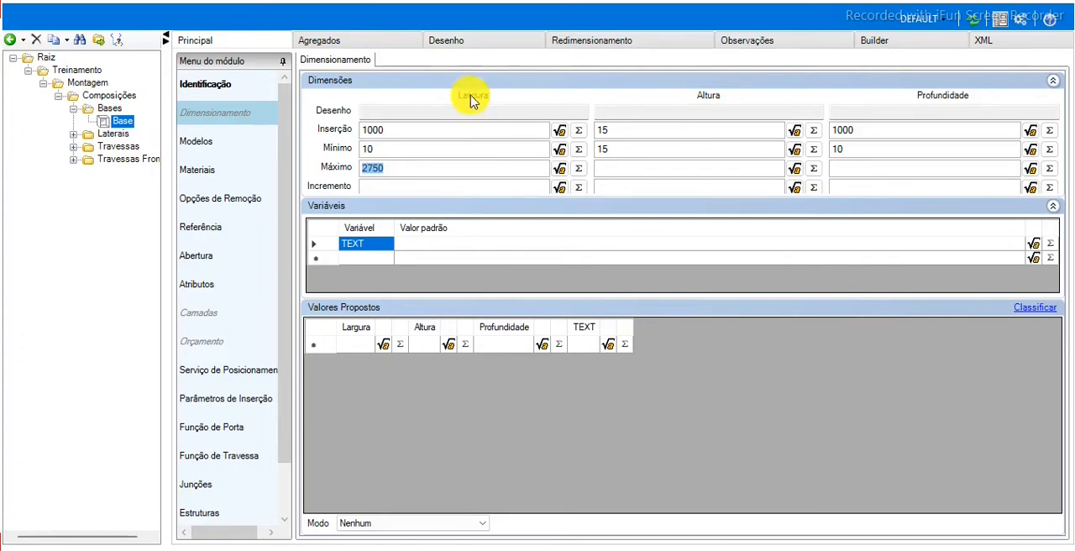
left_click(457, 168)
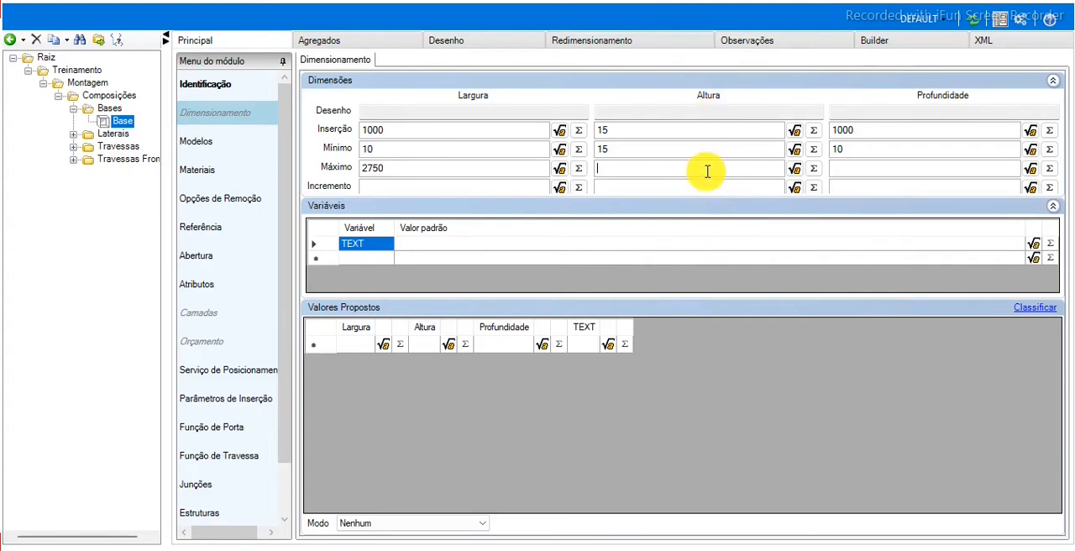
type("25")
left_click(900, 171)
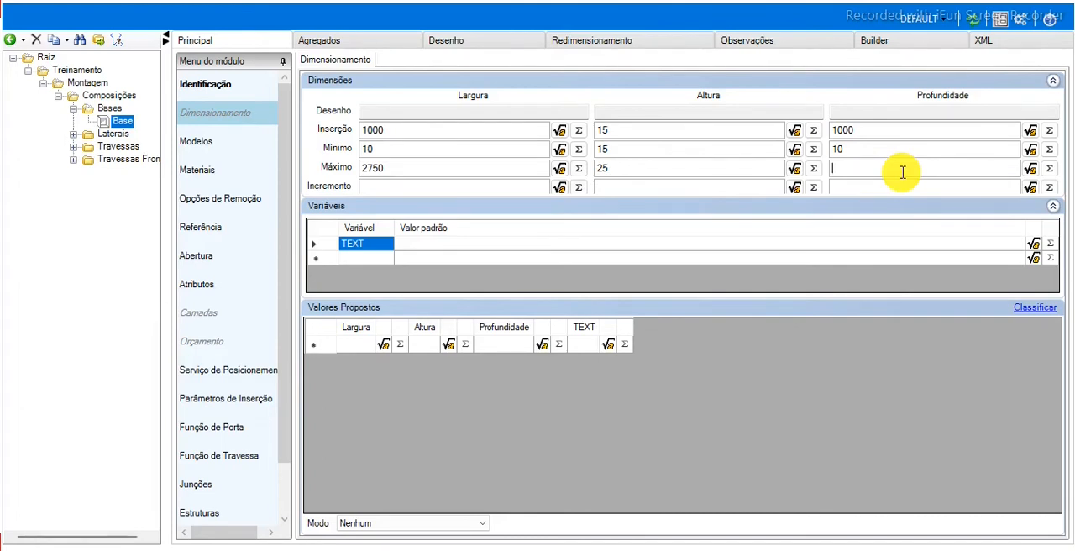
type("1850")
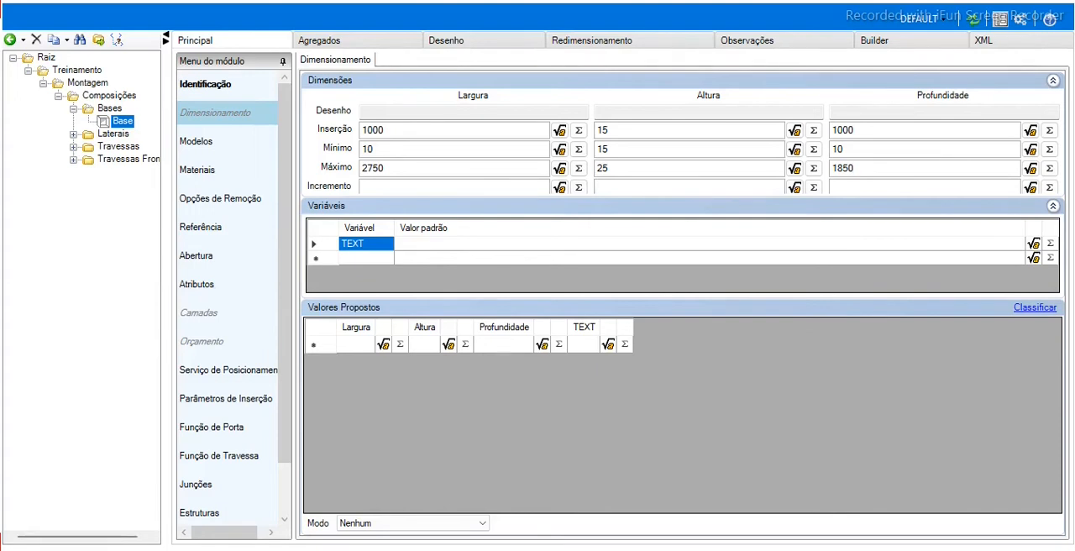
left_click(428, 188)
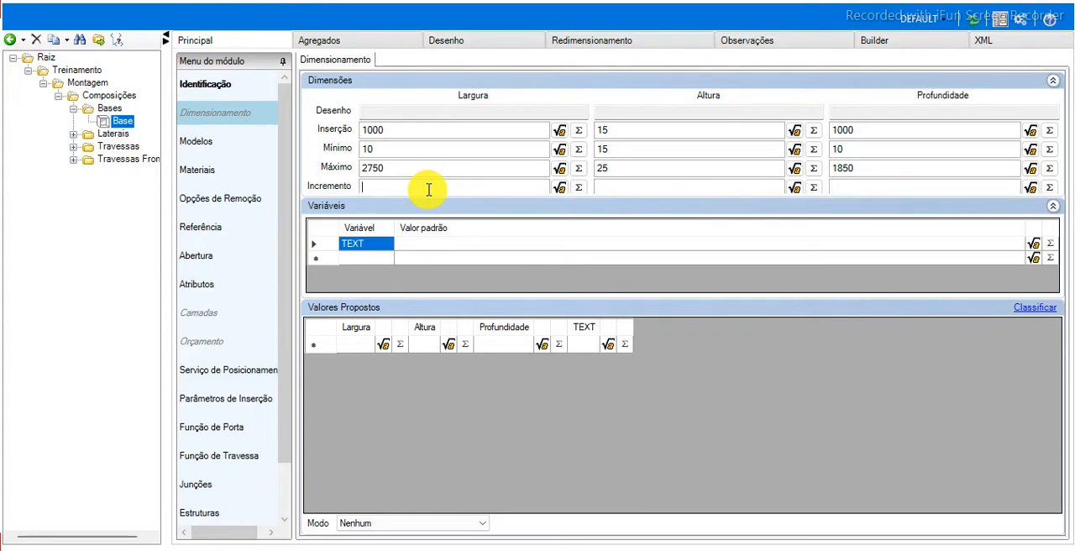
left_click_drag(388, 149, 333, 159)
left_click_drag(410, 172, 336, 176)
left_click(403, 188)
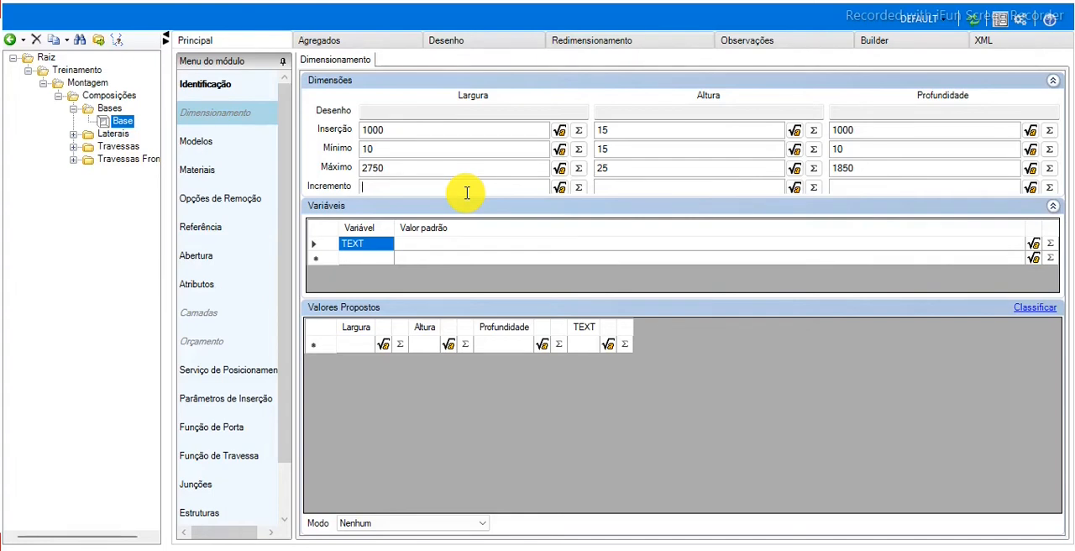
type("1")
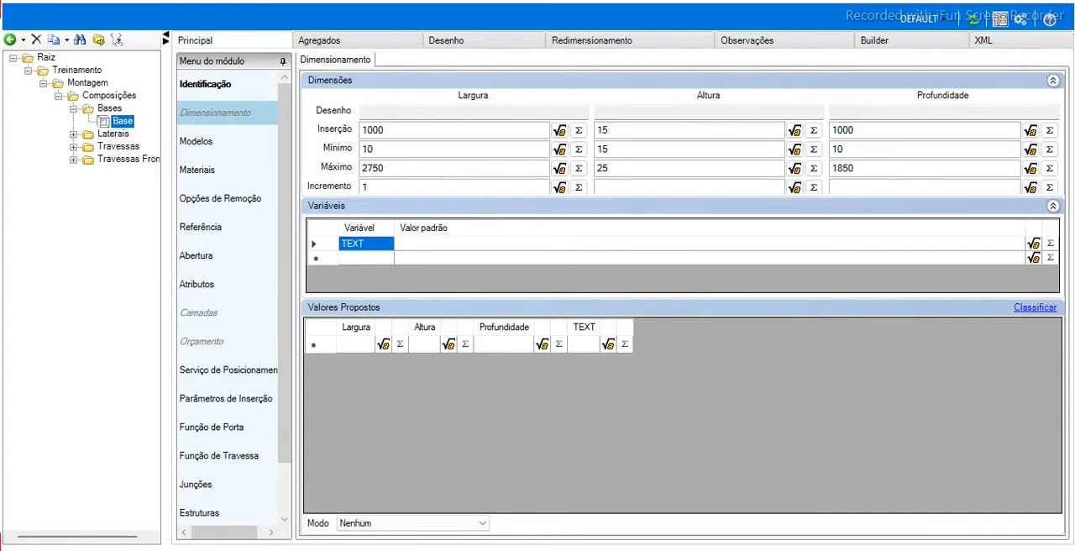
key("BackSpace")
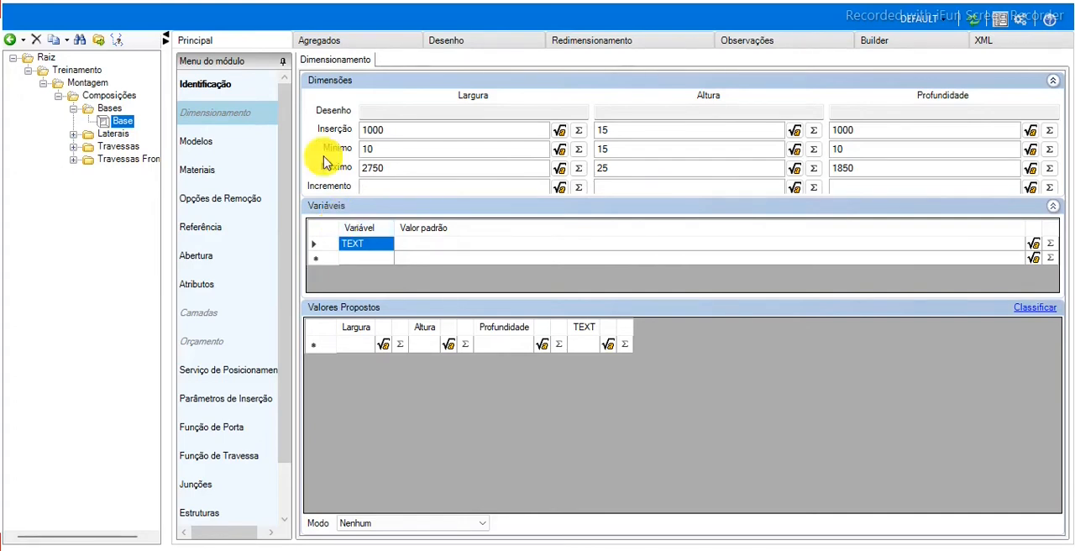
Set the Base module's drawing type to Geometria and load its dimensions from the drawing.
left_click(472, 43)
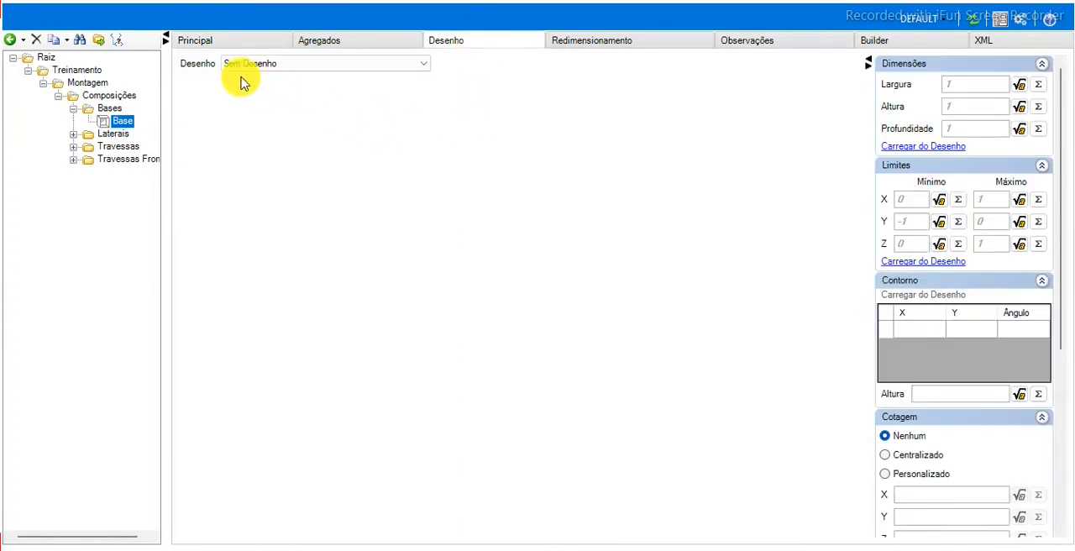
left_click(297, 64)
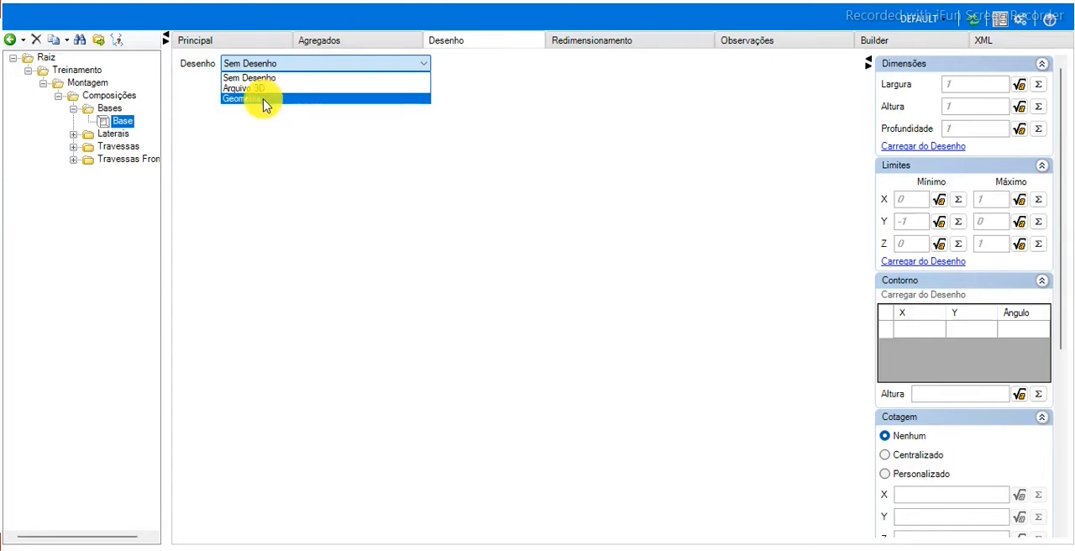
left_click(263, 100)
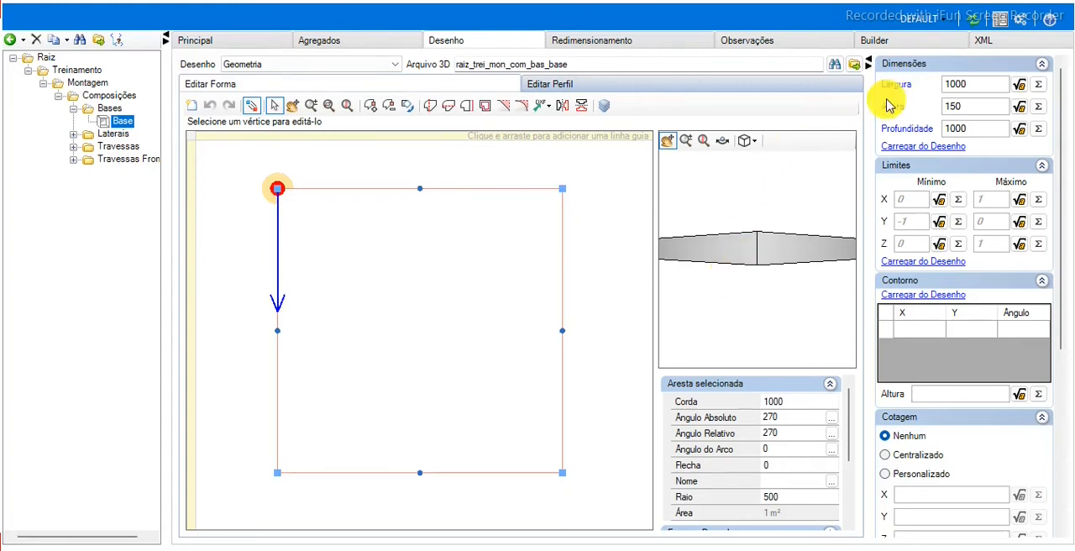
left_click(923, 148)
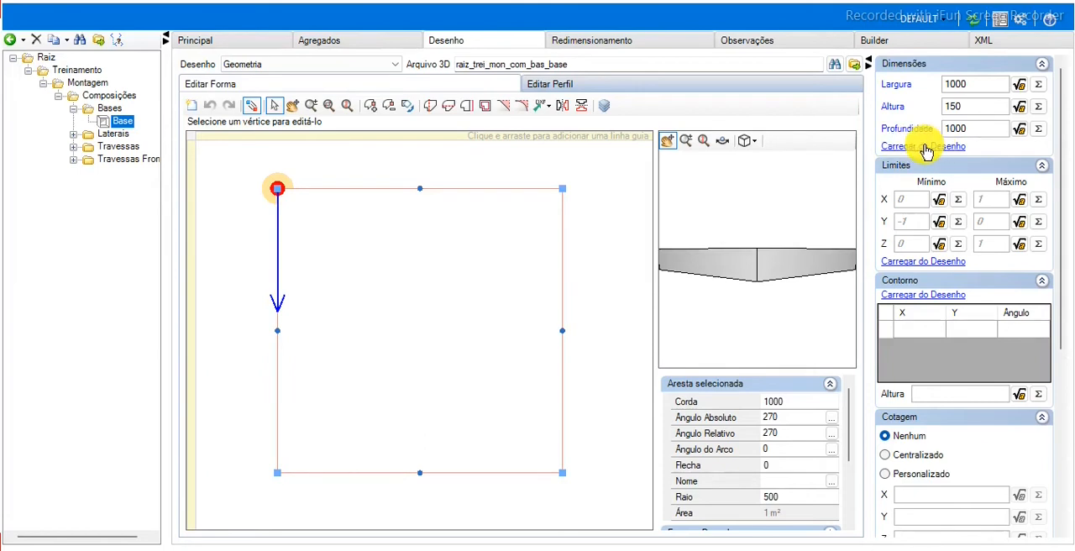
Load the Base module's limits and contour from its drawing and update the library in the project environment.
left_click(905, 263)
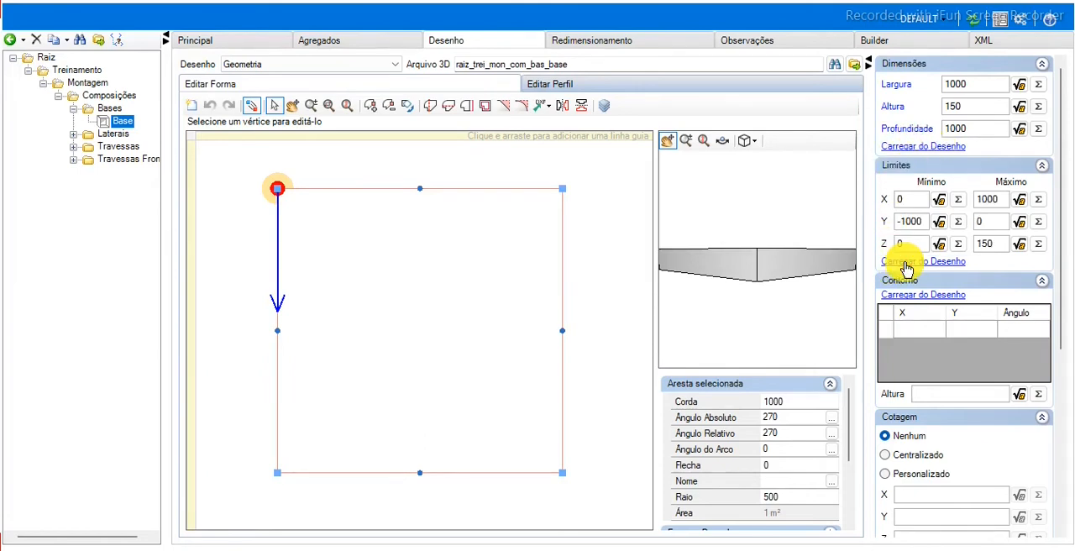
left_click(938, 295)
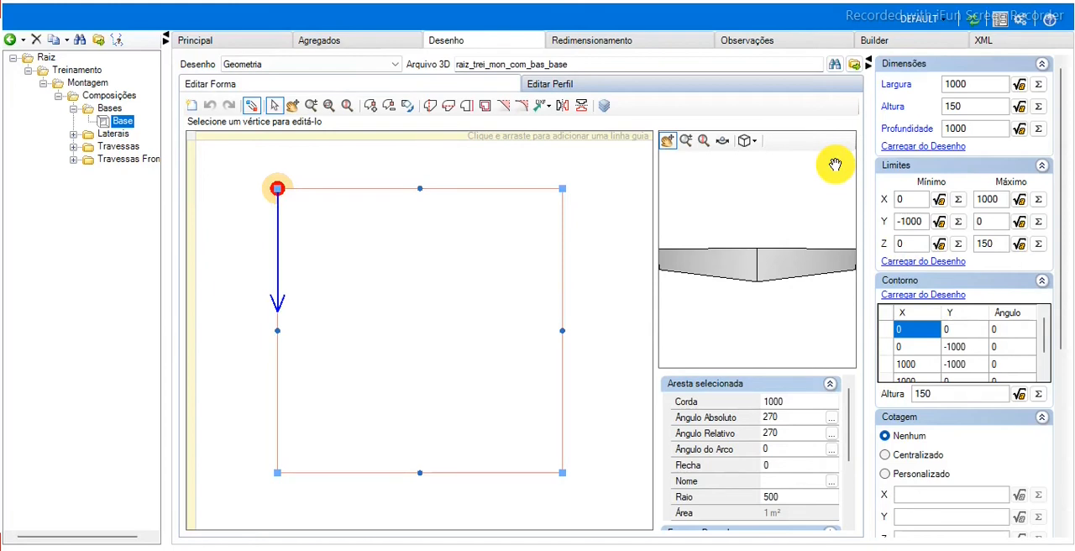
left_click(976, 24)
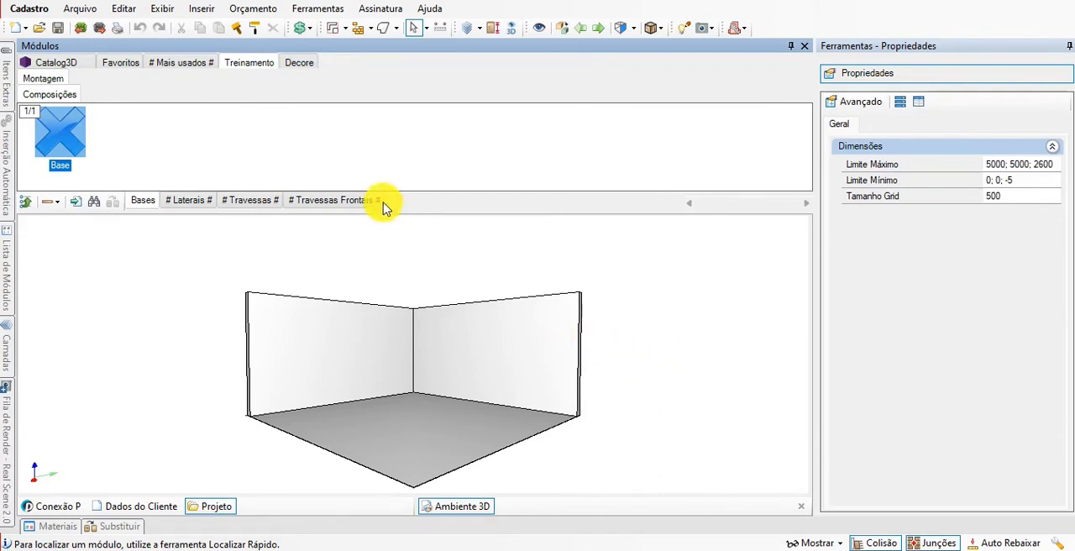
Insert the Base module from the Treinamento library's Bases group onto the room floor to test it.
left_click(238, 67)
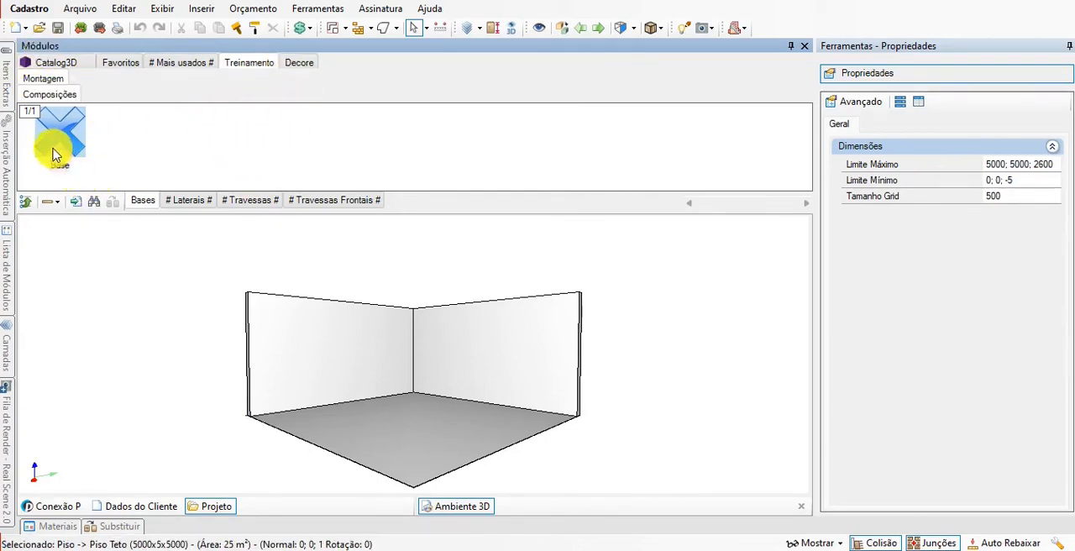
middle_click_drag(456, 404, 500, 412)
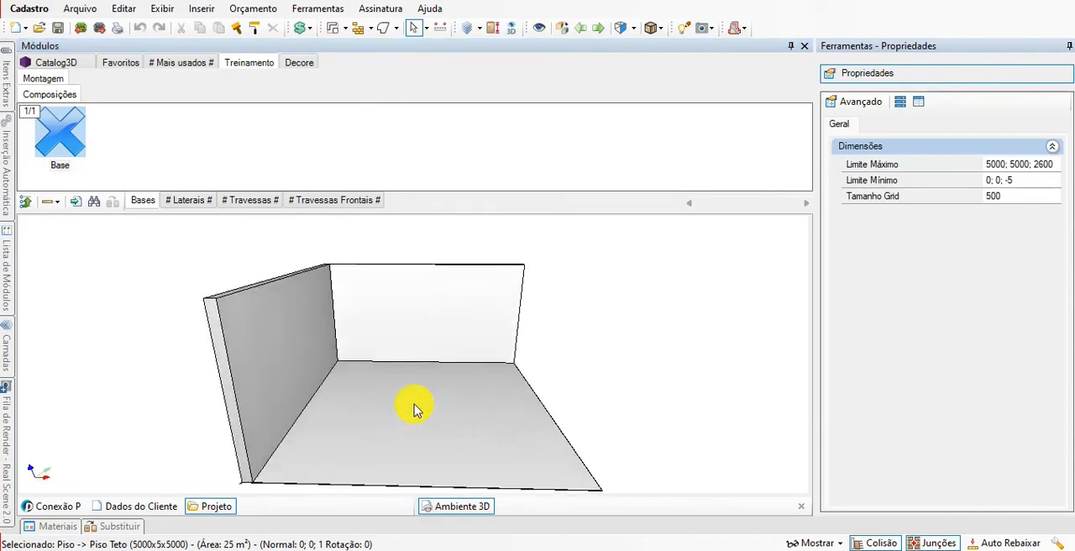
scroll(437, 414, "up", 4)
left_click(65, 143)
left_click(397, 387)
scroll(479, 437, "up", 5)
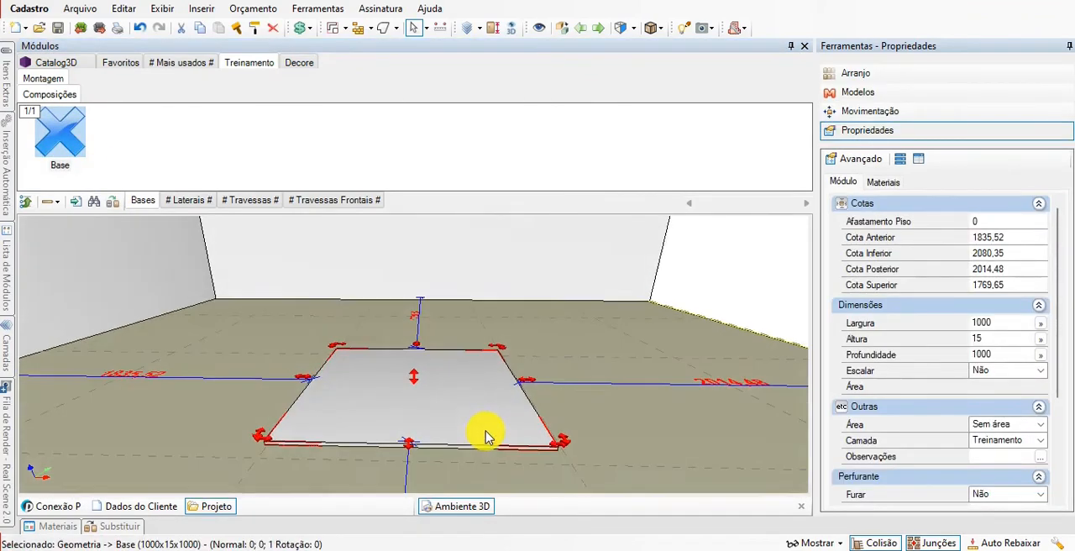
Try to set the inserted Base's width to 9000 and decline the proposed replacement width.
left_click(945, 324)
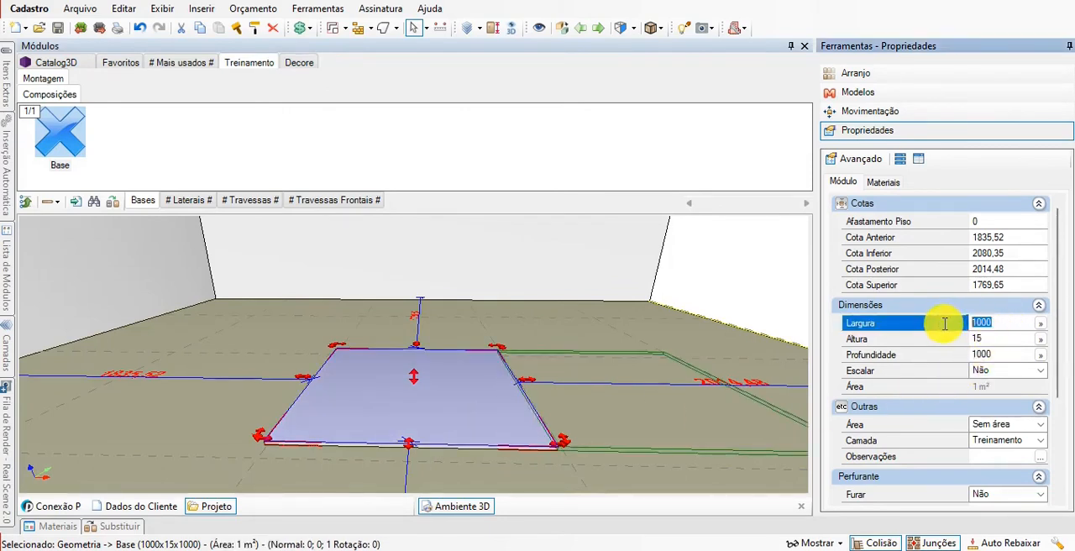
left_click(991, 339)
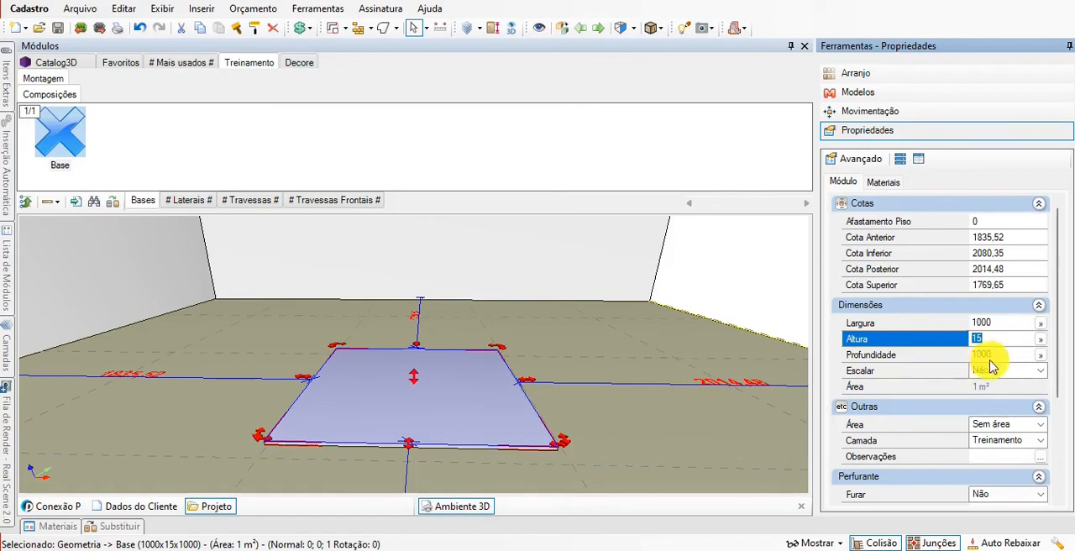
left_click(979, 356)
left_click(998, 325)
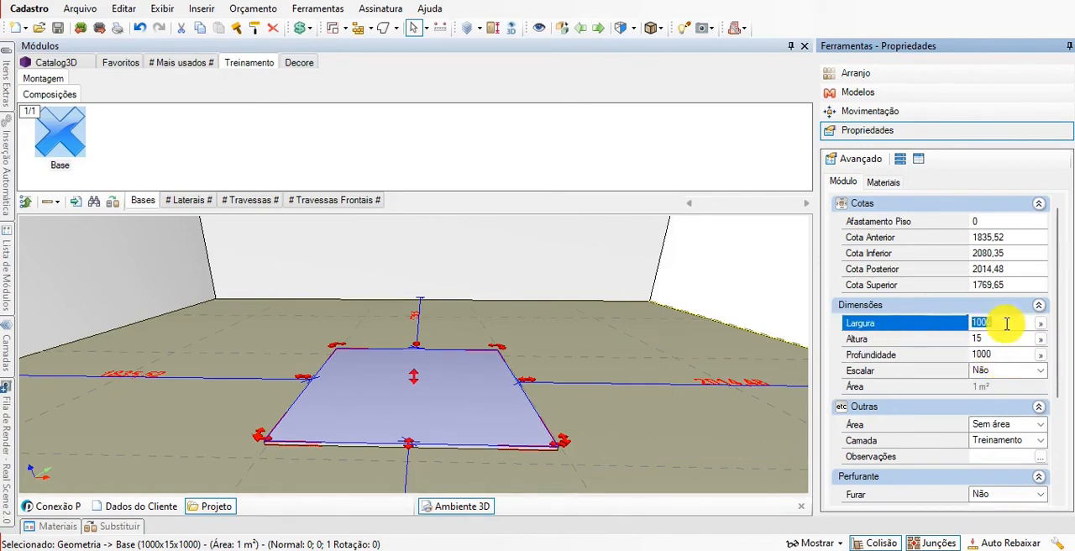
type("9")
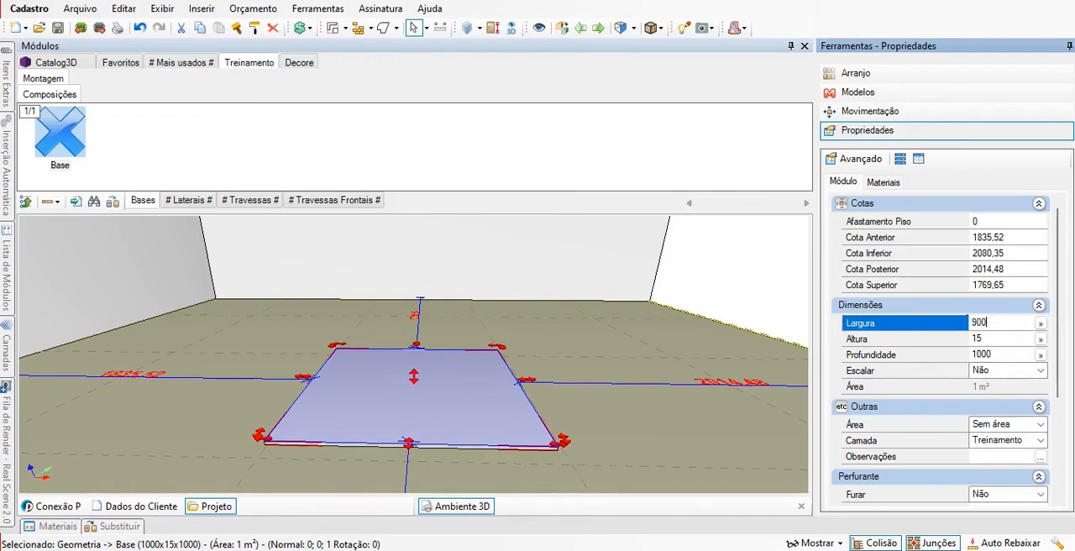
key("Return")
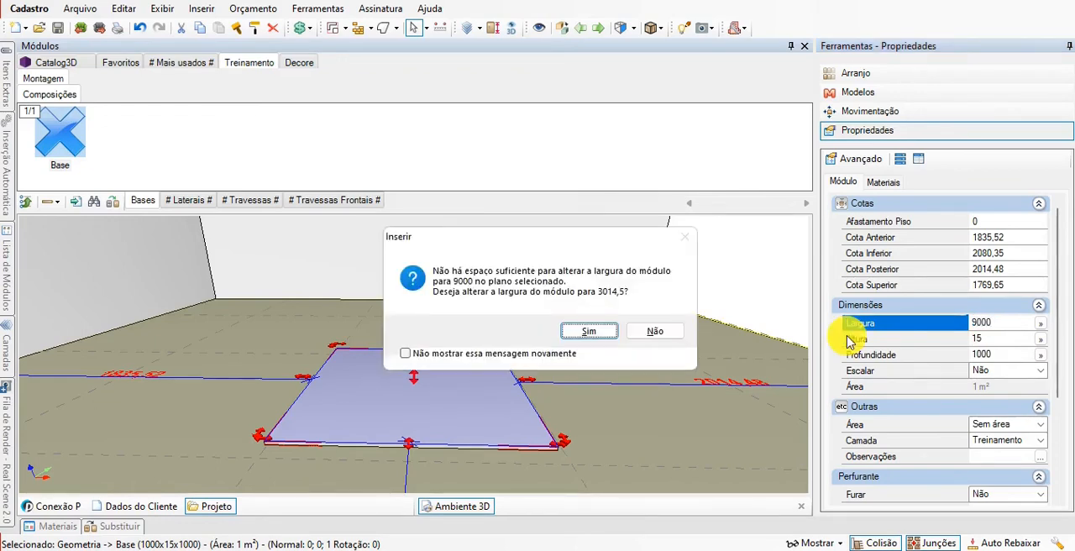
left_click(661, 333)
Test the inserted Base's maximum width by setting it to 2750.
type("2750")
key("Return")
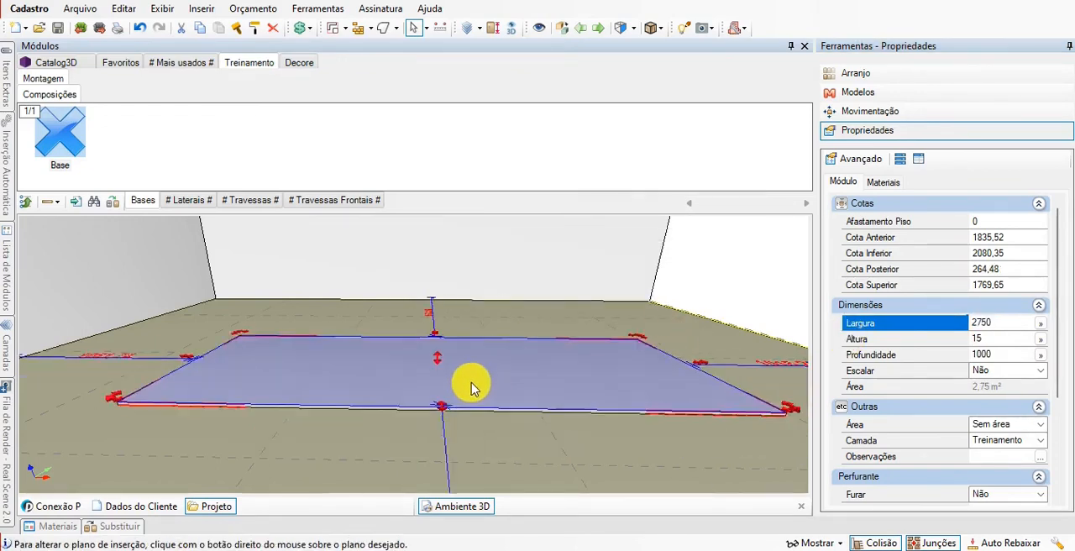
left_click_drag(1011, 327, 782, 316)
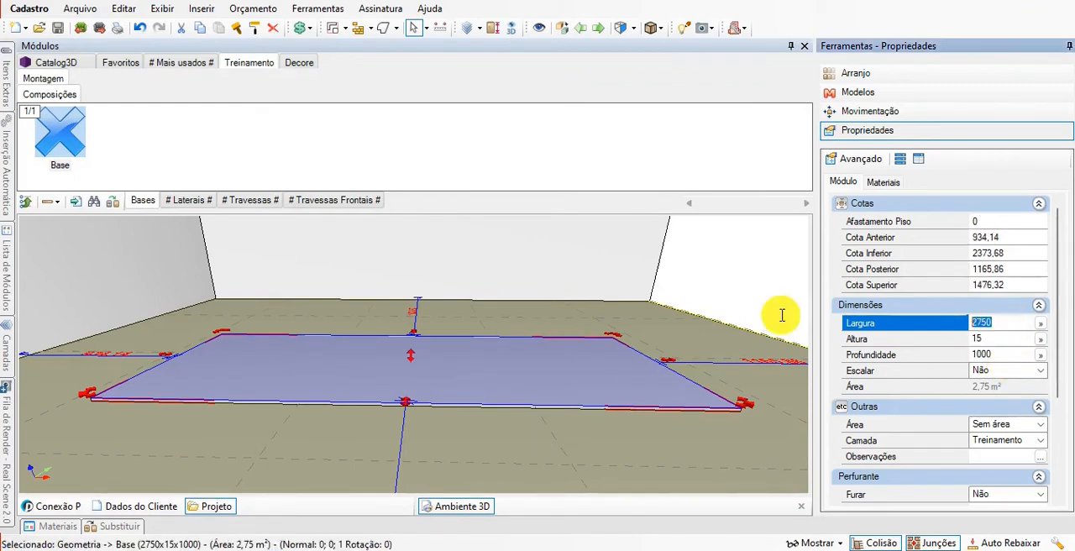
left_click(1012, 329)
type("+2")
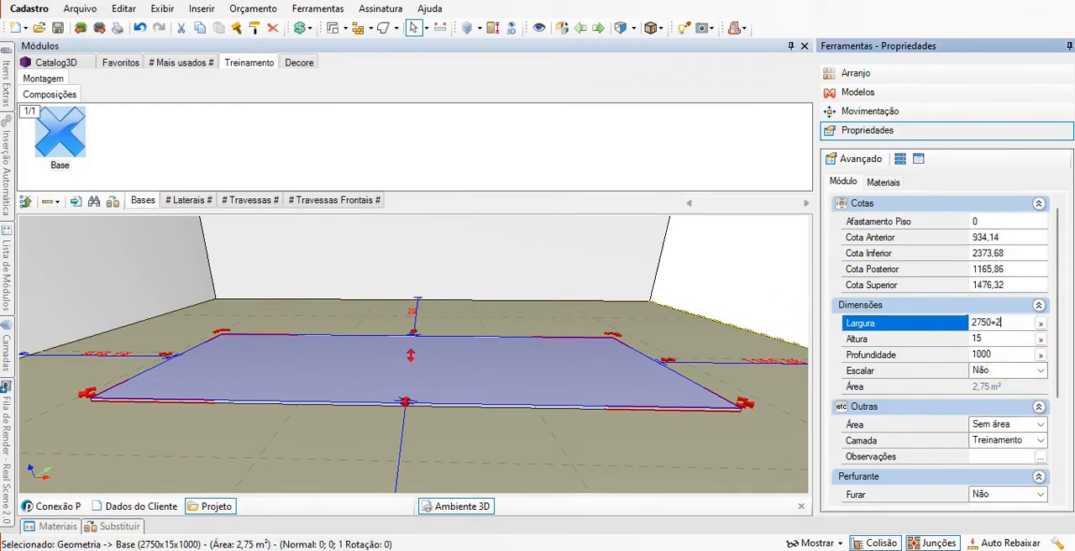
key("Escape")
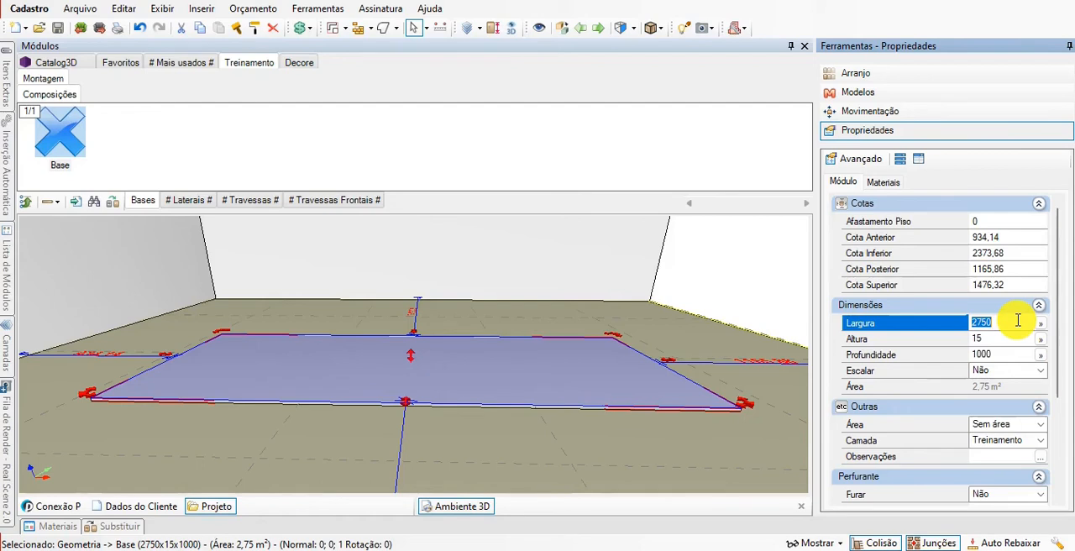
Set the inserted Base's width to its minimum of 10, then restore it to 1000.
type("10")
key("Return")
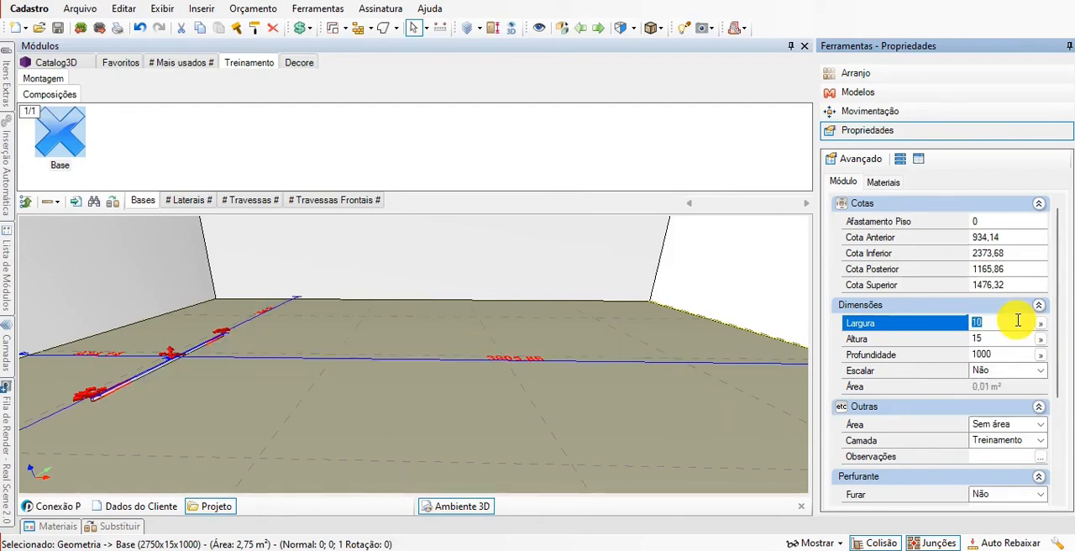
type("1000")
key("Return")
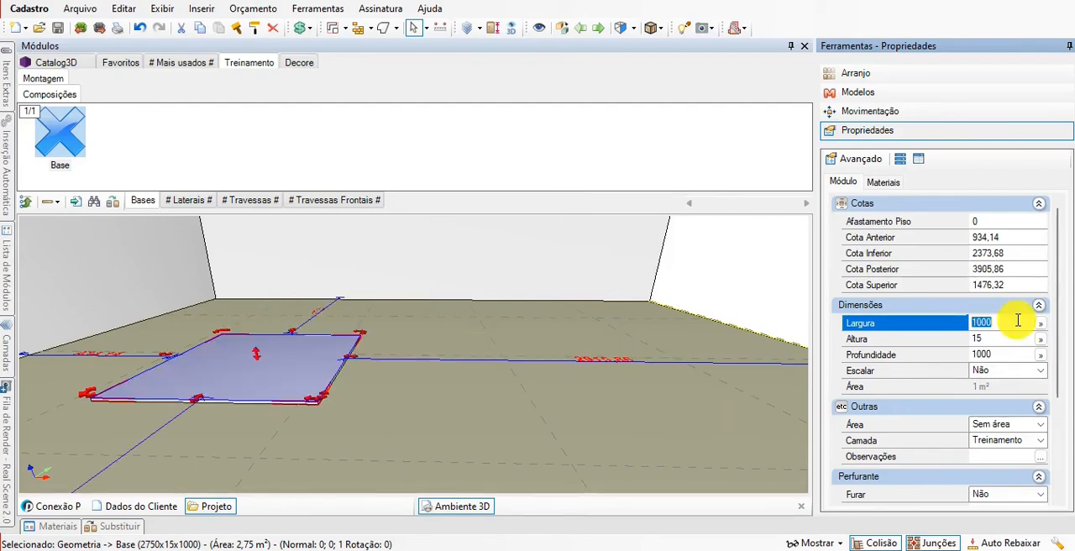
Delete the test Base module from the room floor.
left_click_drag(295, 383, 373, 389)
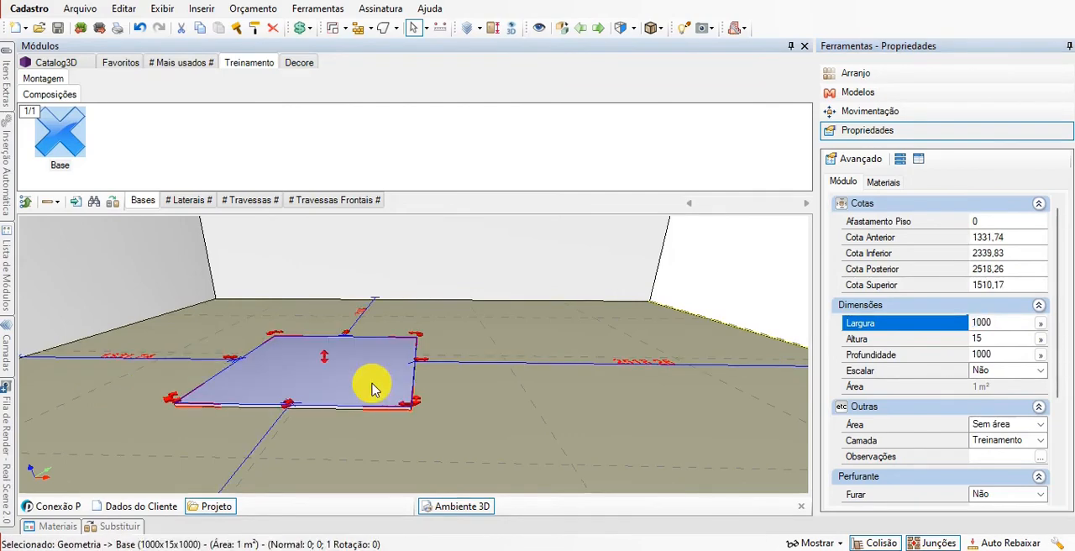
key("Delete")
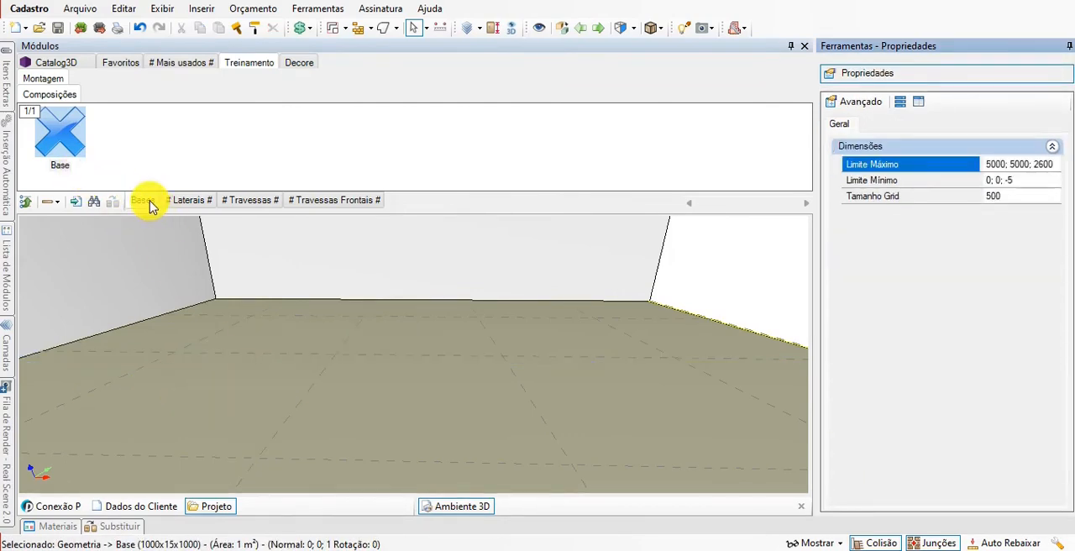
Open the Bases group in the library editor and widen the module tree to show full group names.
right_click(151, 202)
left_click(180, 213)
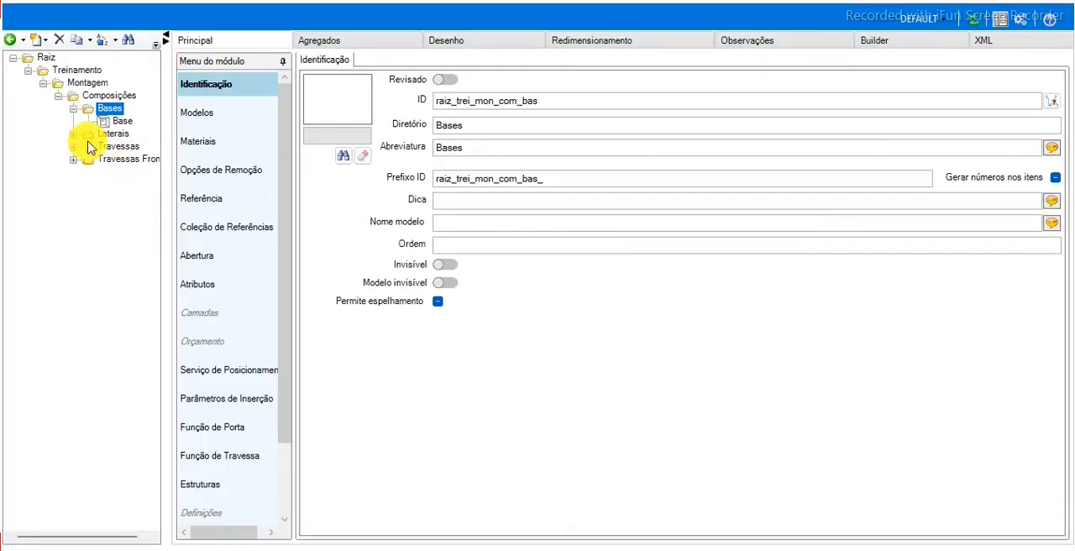
left_click_drag(166, 190, 234, 201)
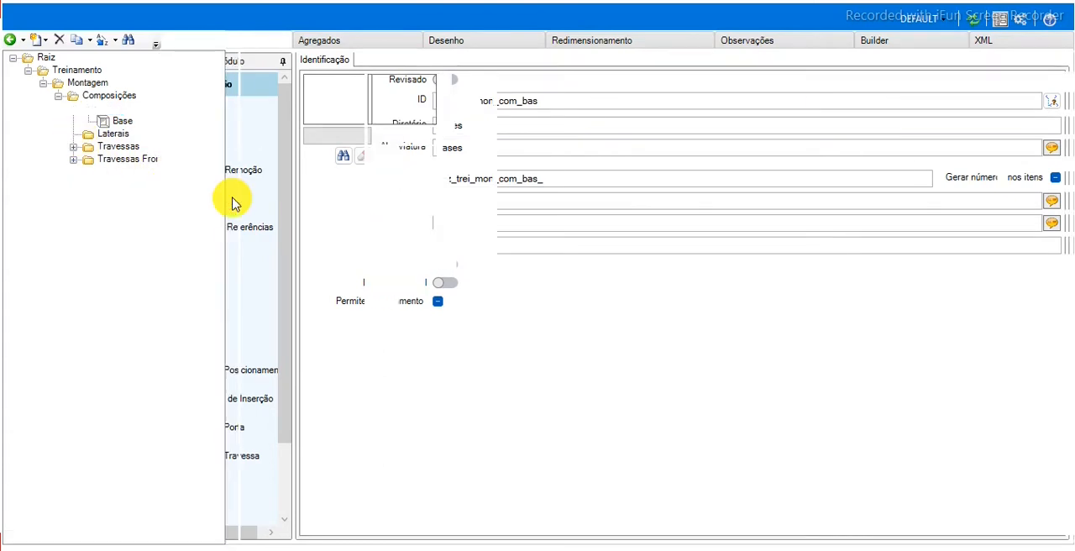
Create a module in the Laterais group with ID raiz_trei_mon_com_lat_lateral and both abbreviation and file name Lateral.
left_click(113, 134)
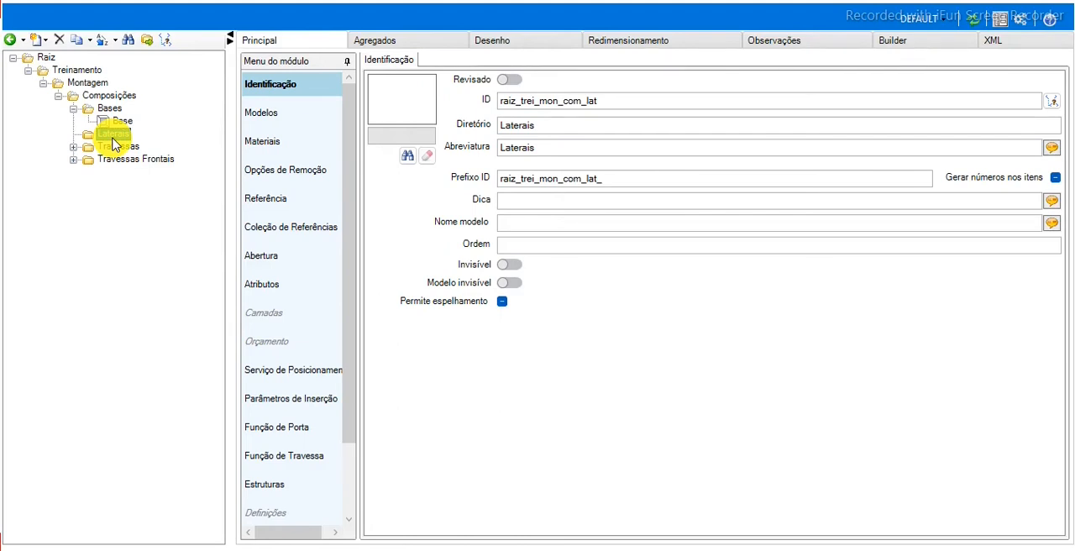
left_click(119, 133)
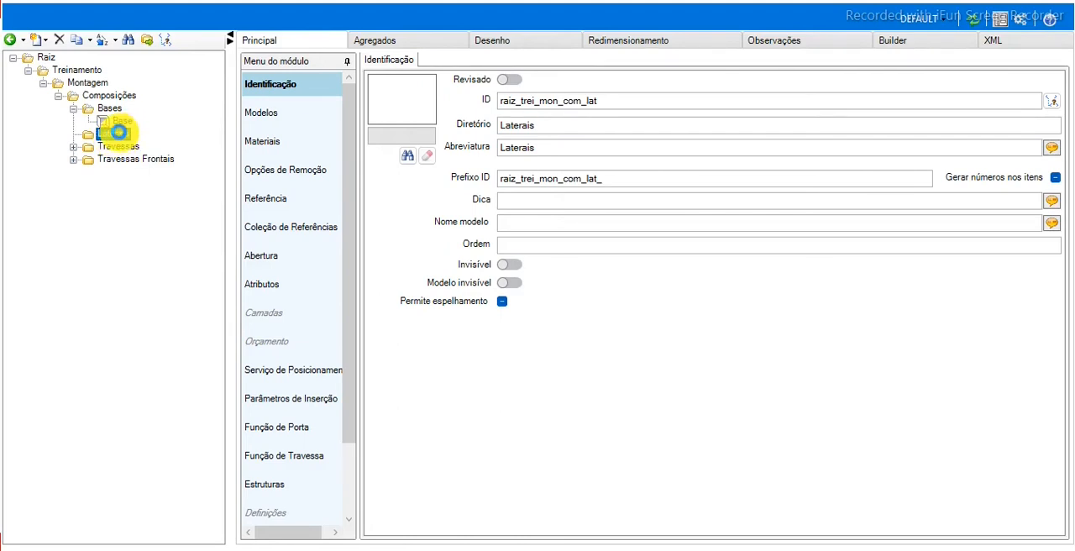
right_click(116, 135)
mouse_move(202, 151)
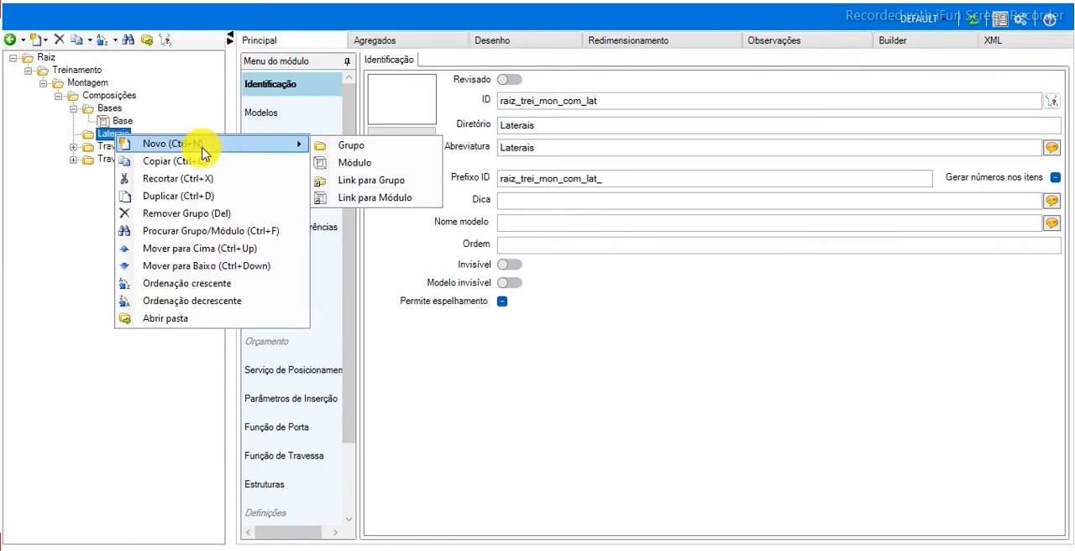
left_click(348, 164)
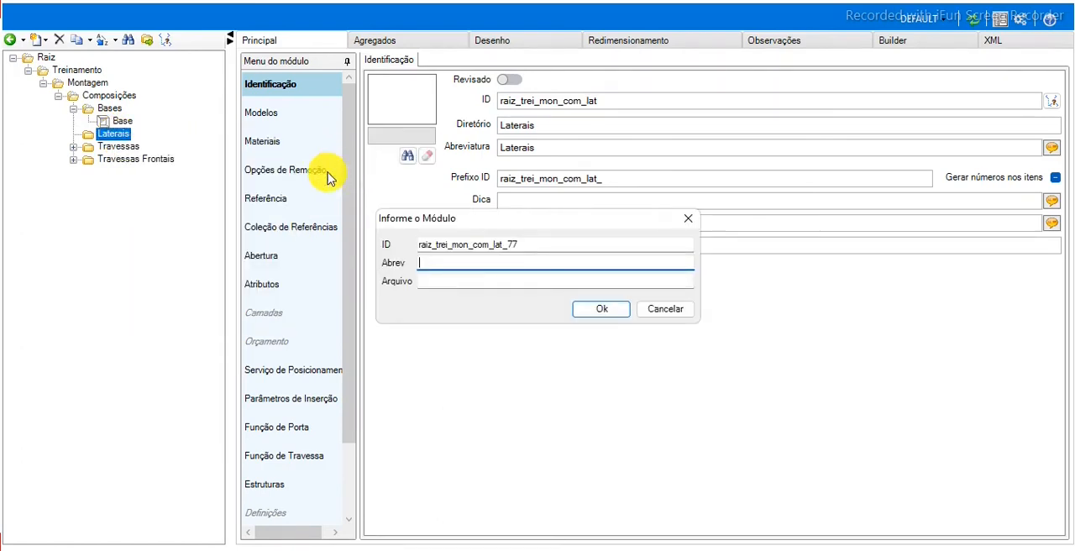
left_click(531, 247)
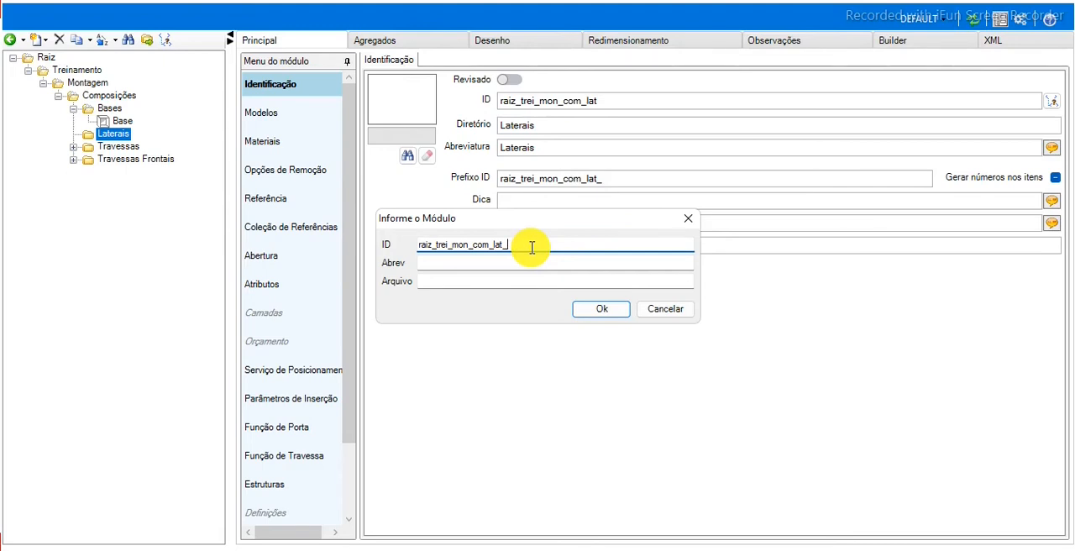
type("_lateral")
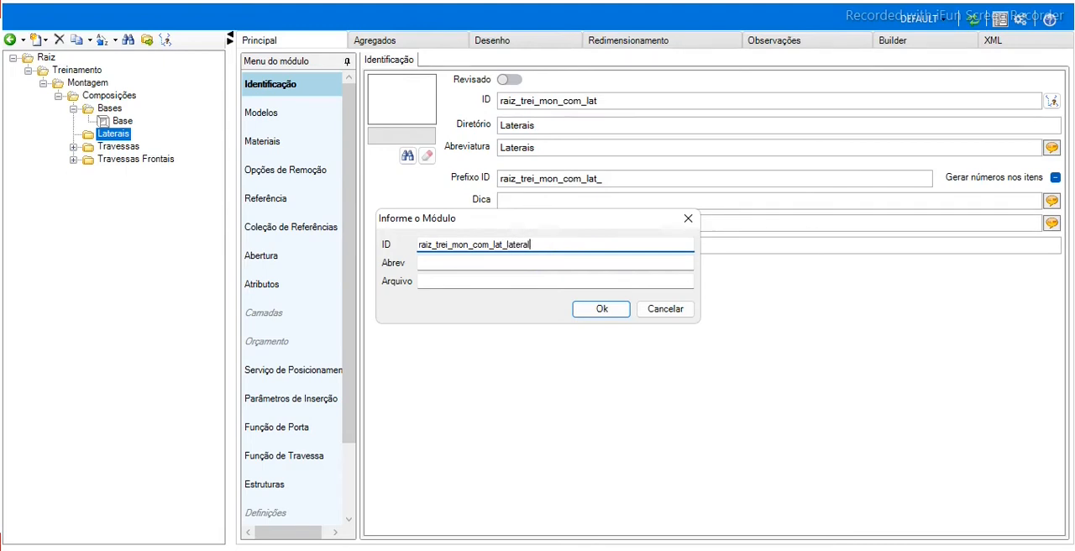
key("Tab")
type("Lateral")
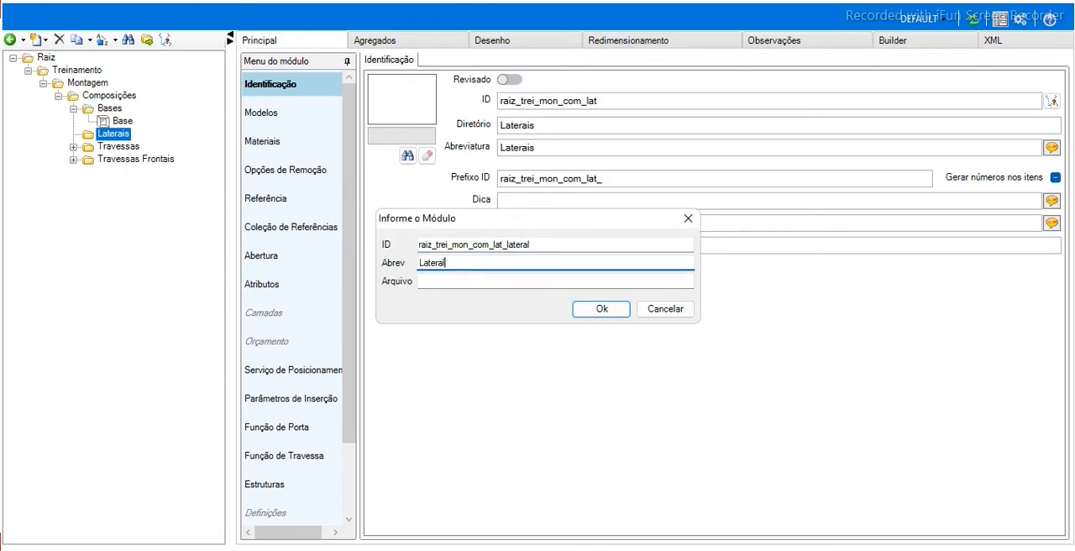
key("Tab")
type("Lateral")
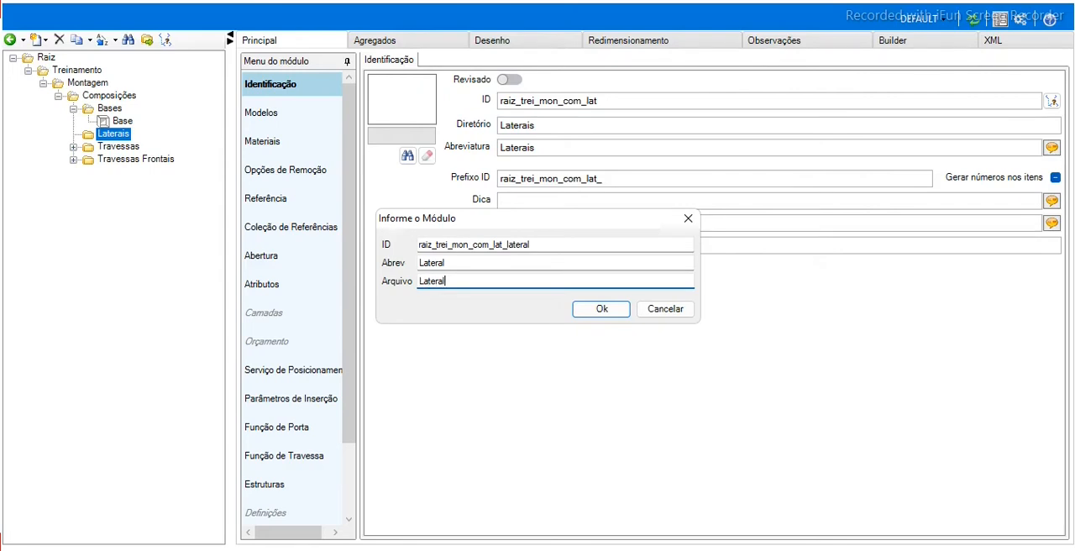
key("Return")
Set the Lateral module's insertion dimensions to width 1000, height 15 and depth 1000.
left_click(116, 148)
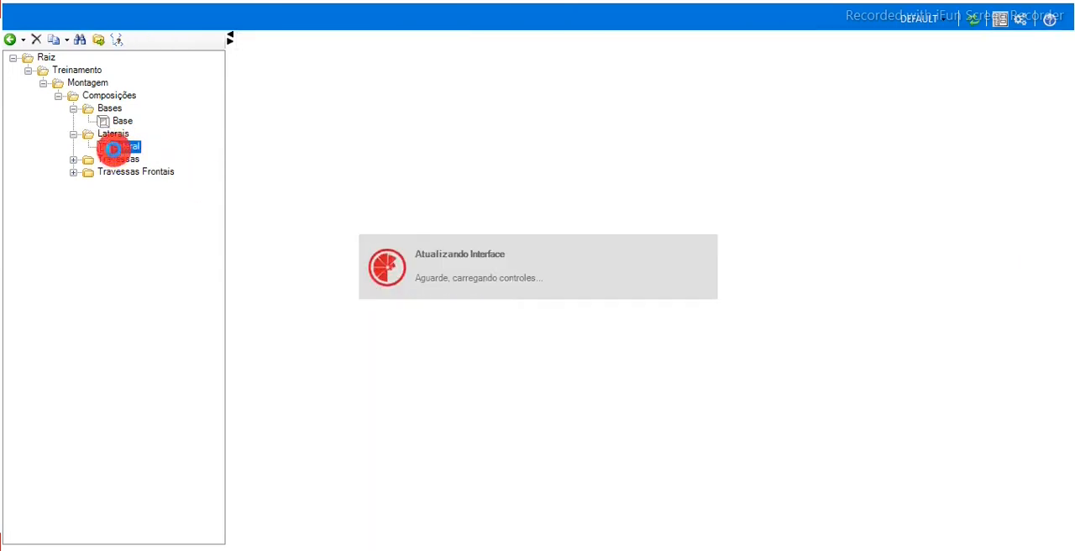
left_click(281, 41)
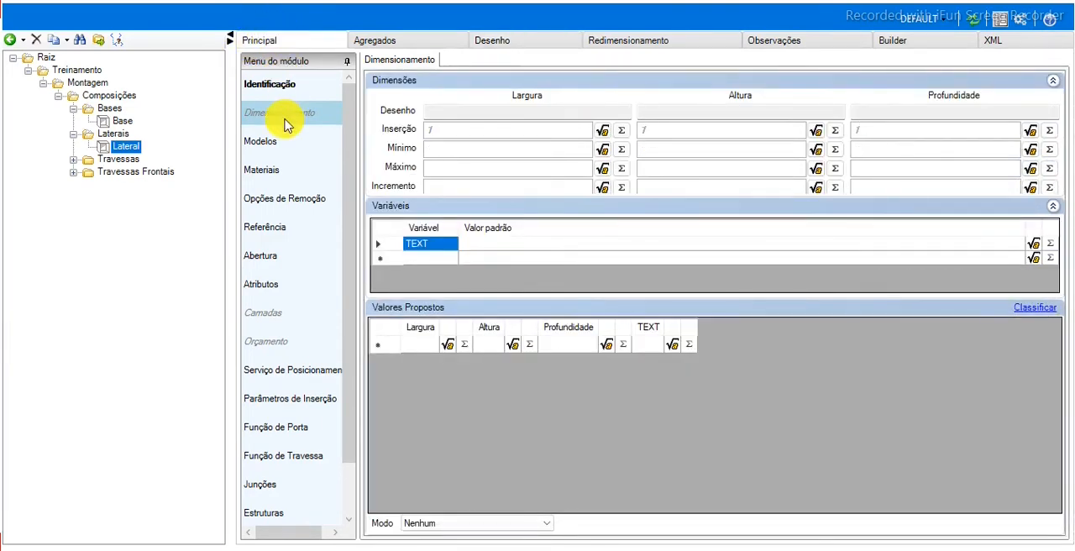
left_click(490, 129)
type("1000")
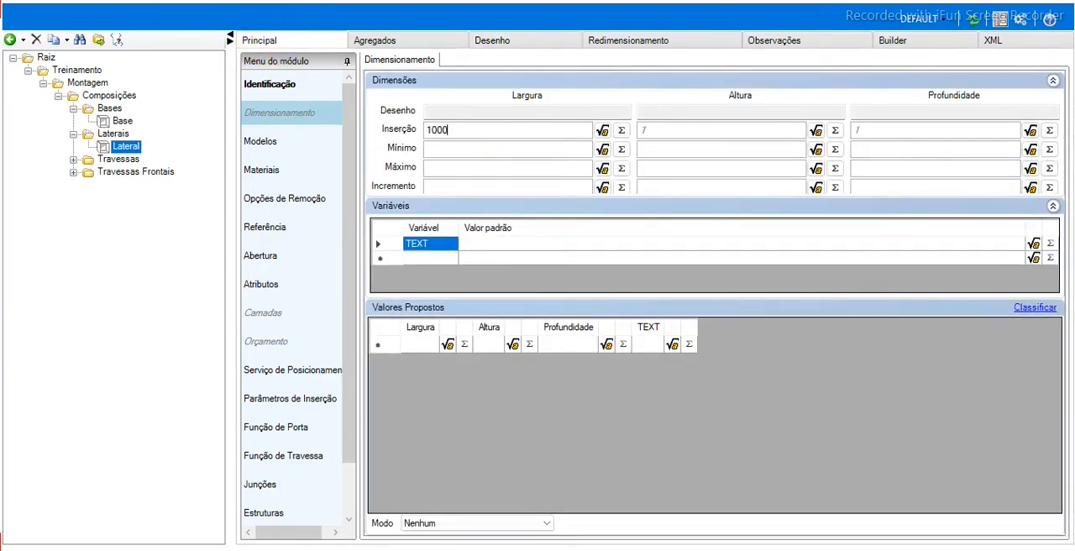
key("Tab")
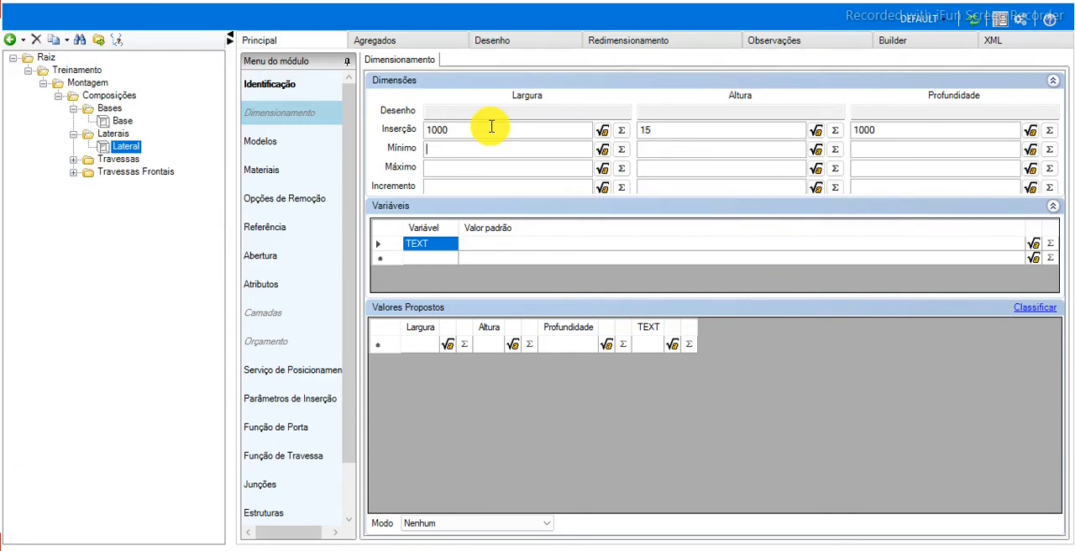
Set Lateral's minimum width, height and depth to 10, 15 and 10, and its maximums to 2750, 25 and 1850.
type("10")
key("Tab")
type("110")
key("Tab")
type("1850")
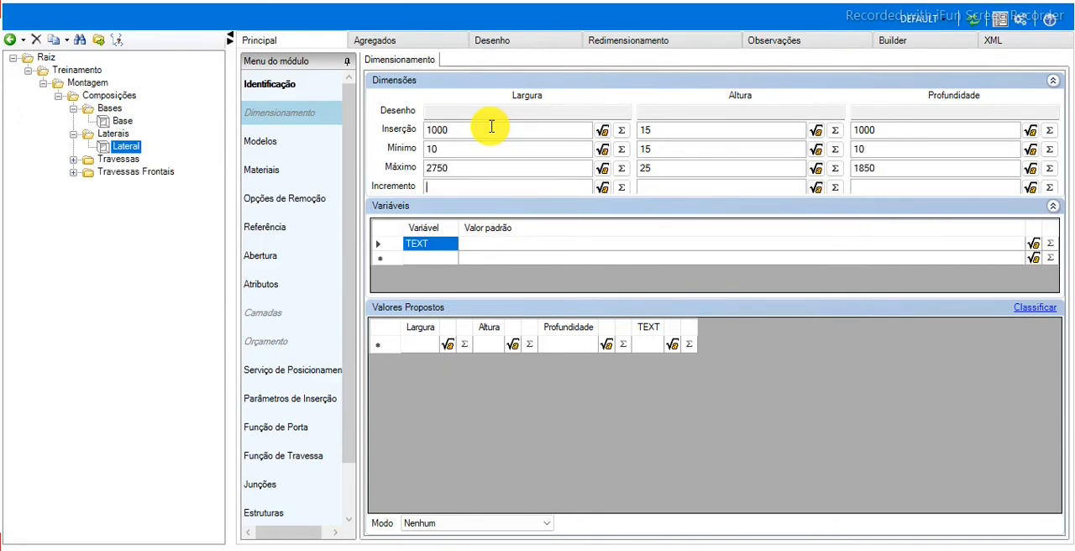
Set the Lateral module's drawing to Geometria and load its dimensions, limits and contour from the drawing.
left_click(508, 42)
left_click(429, 64)
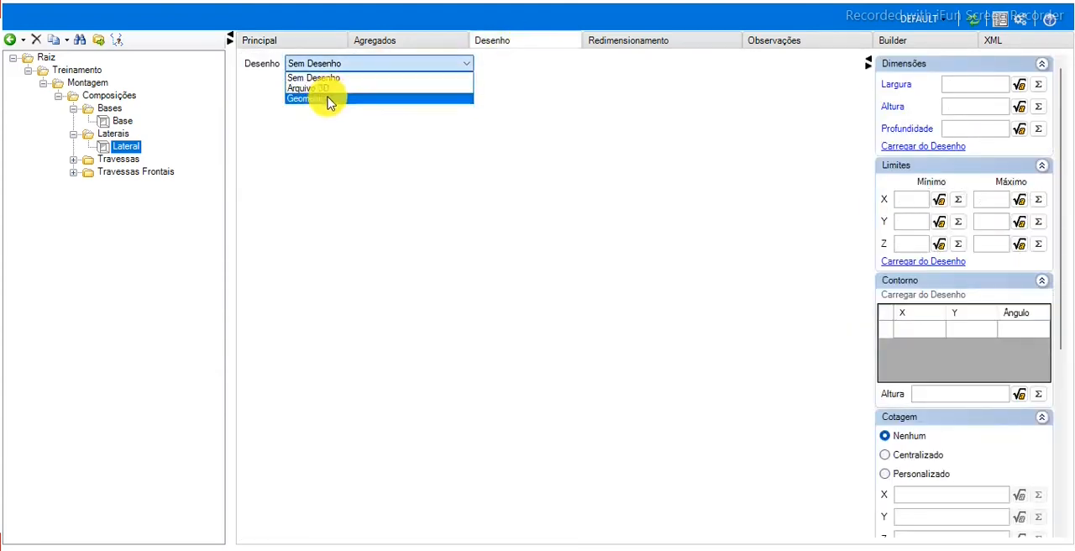
left_click(327, 100)
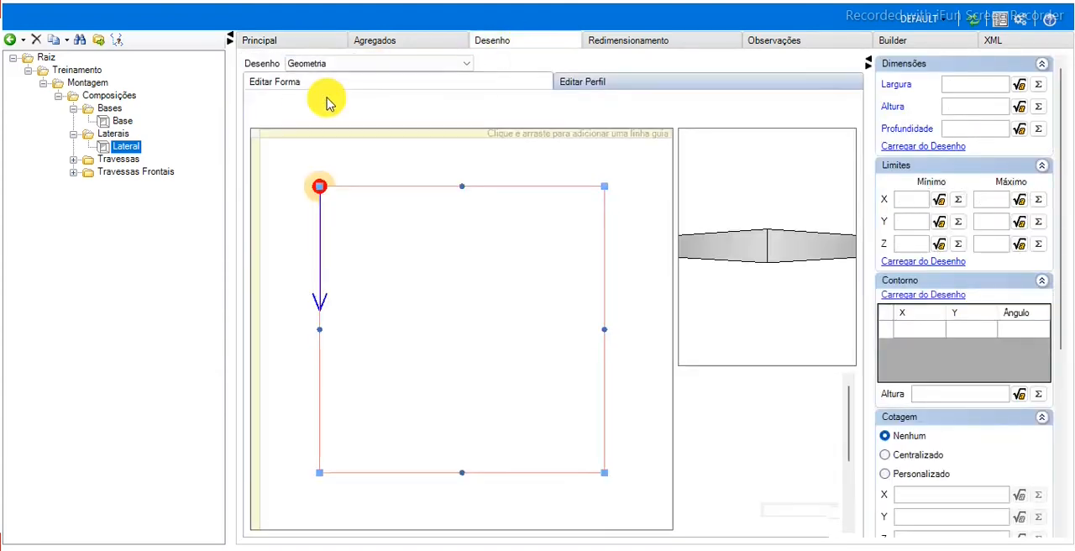
left_click(913, 148)
left_click(928, 261)
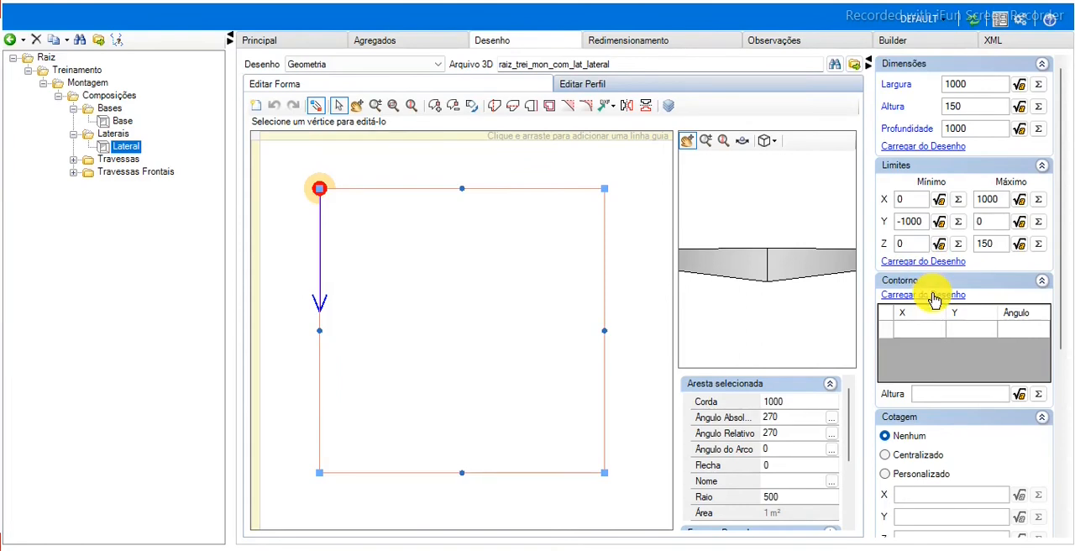
left_click(933, 295)
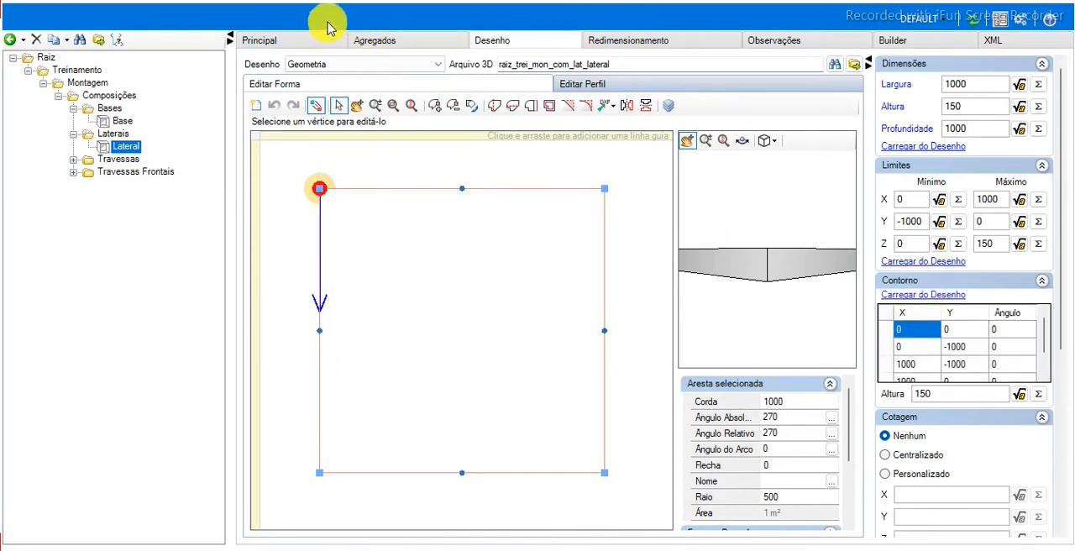
left_click(301, 40)
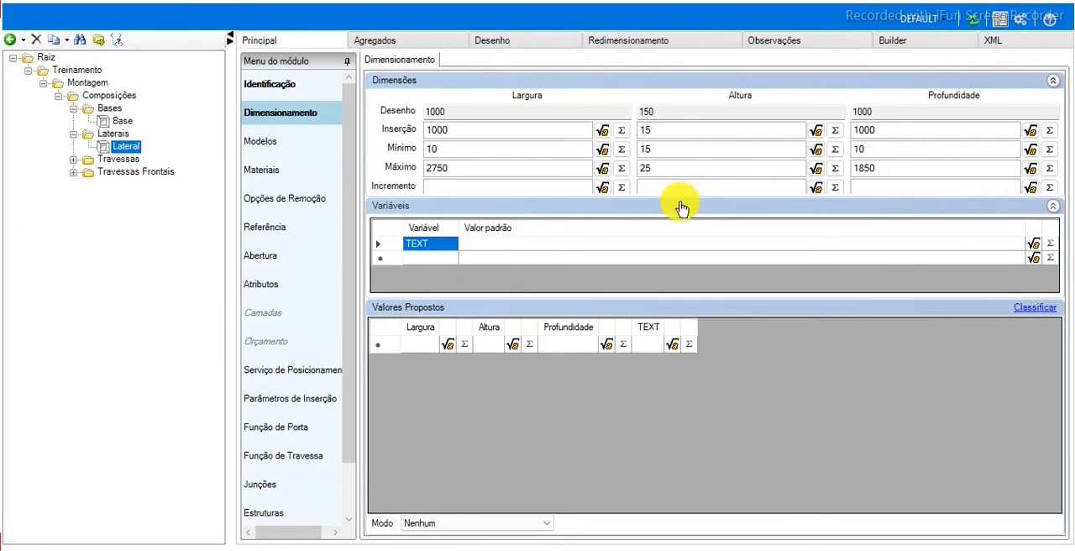
Create a module in the Travessas group with ID raiz_trei_mon_com_tra_tra and both abbreviation and file name Travessa.
left_click(90, 157)
right_click(98, 158)
mouse_move(175, 166)
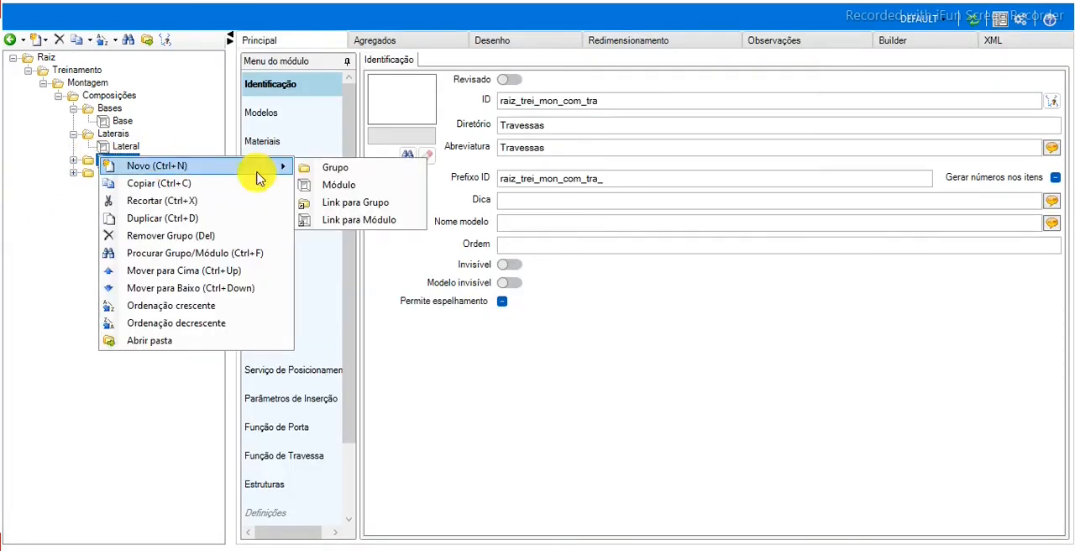
left_click(370, 185)
left_click(679, 245)
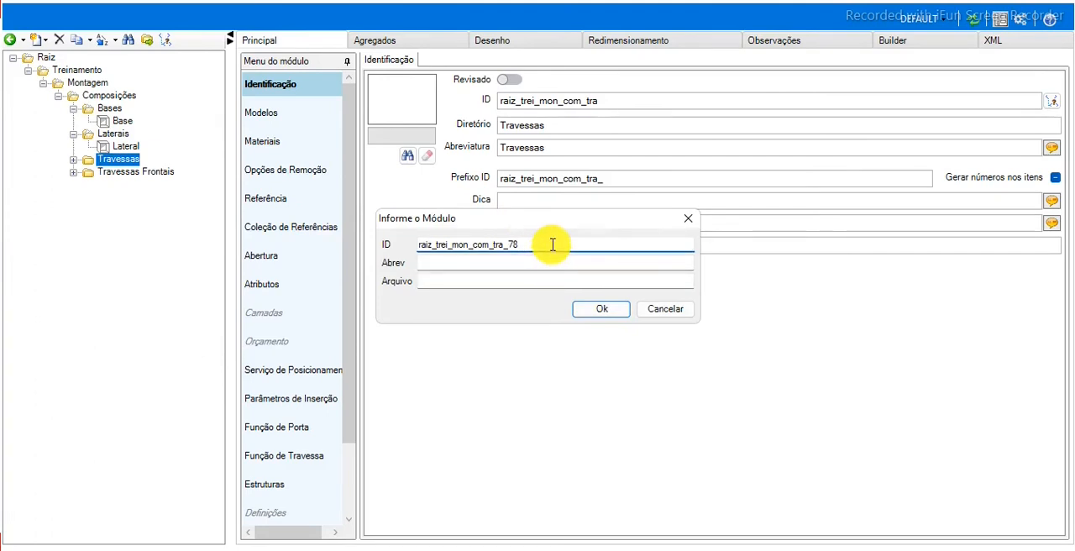
key("BackSpace")
key("BackSpace")
type("tra")
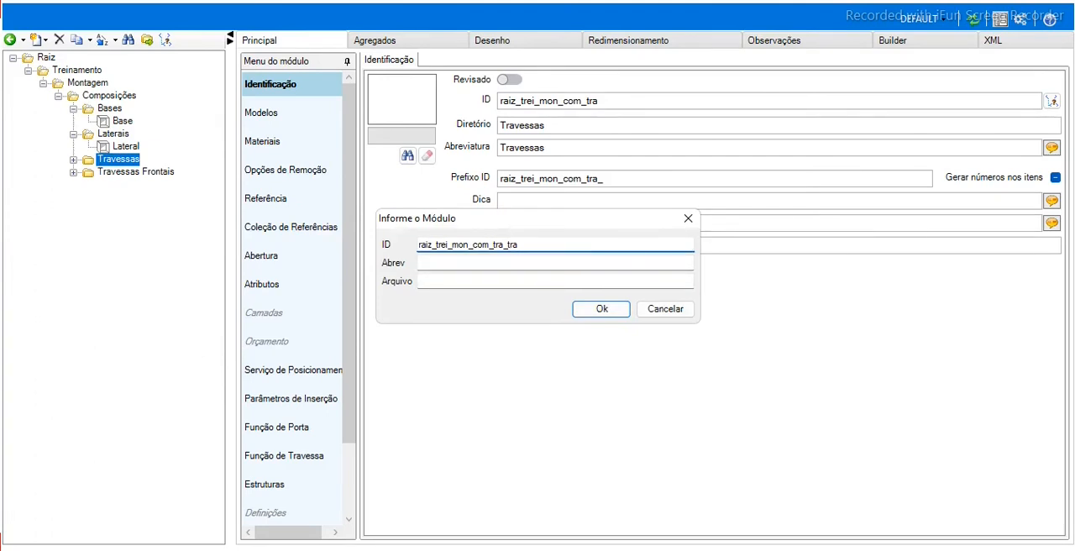
key("Tab")
type("Travessa")
key("Tab")
type("Travessa")
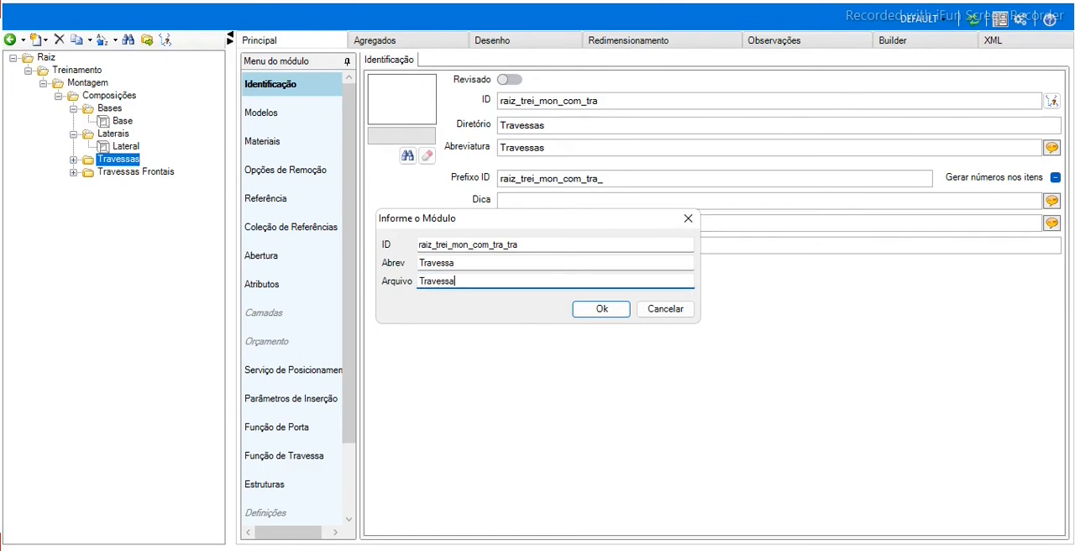
key("Return")
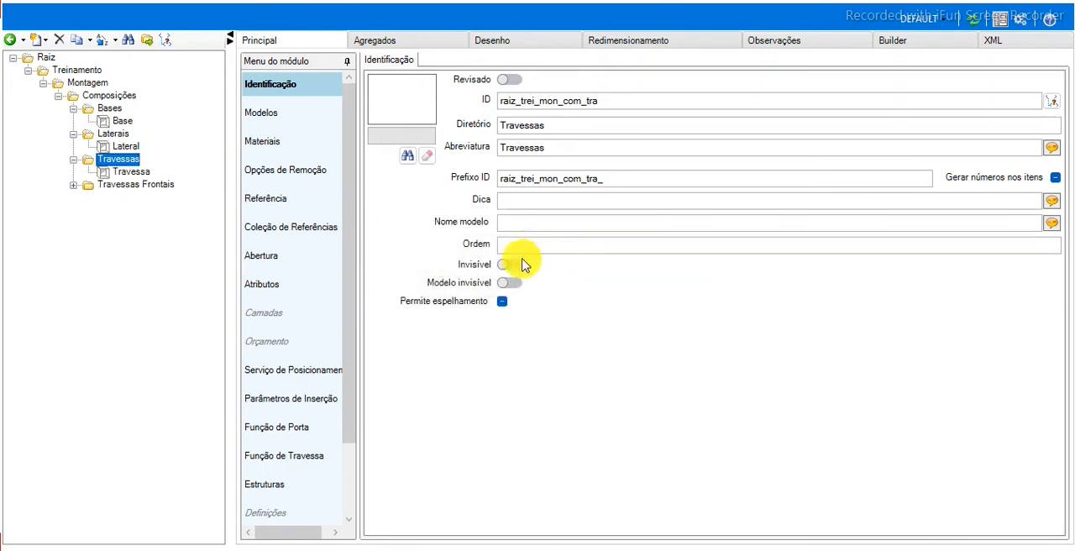
Set the Travessa module's insertion dimensions to width 1000, height 15 and depth 1000.
left_click(125, 173)
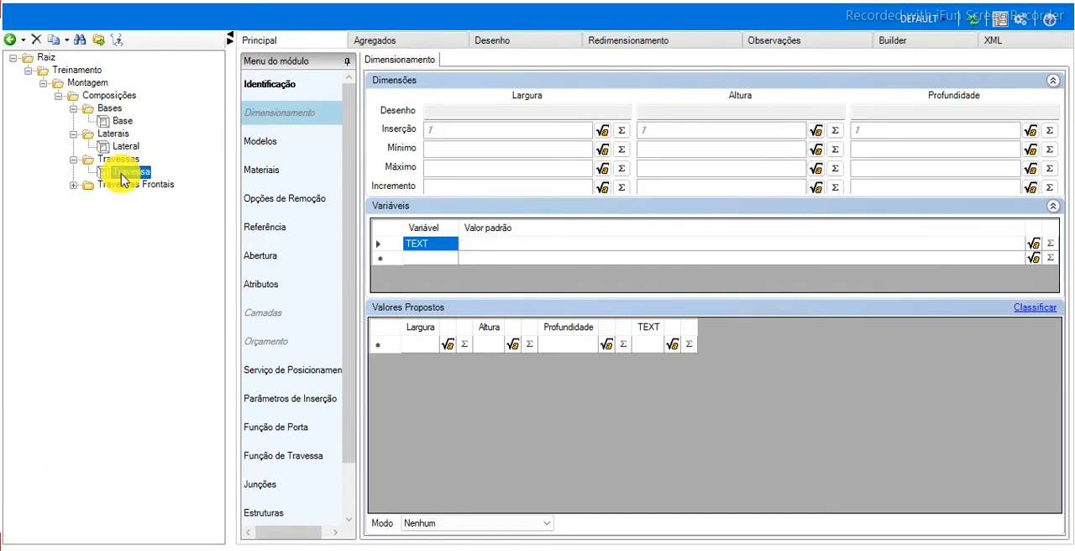
left_click(478, 126)
type("1000")
key("Tab")
type("15")
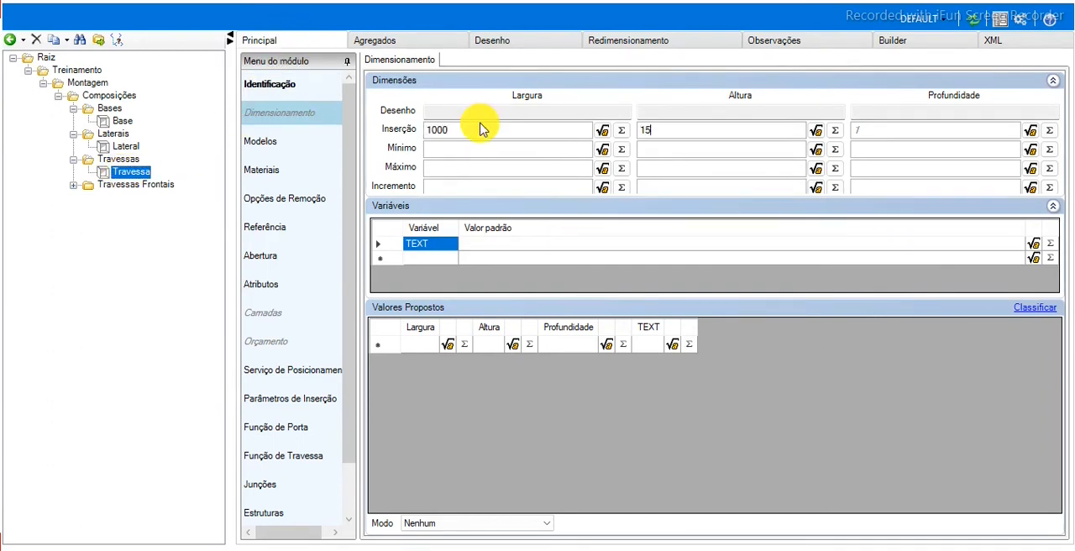
key("Tab")
Set Travessa's minimum width, height and depth to 10, 15 and 10, and its maximums to 2750, 25 and 1850.
type("15")
key("Tab")
type("2750")
key("Tab")
type("25")
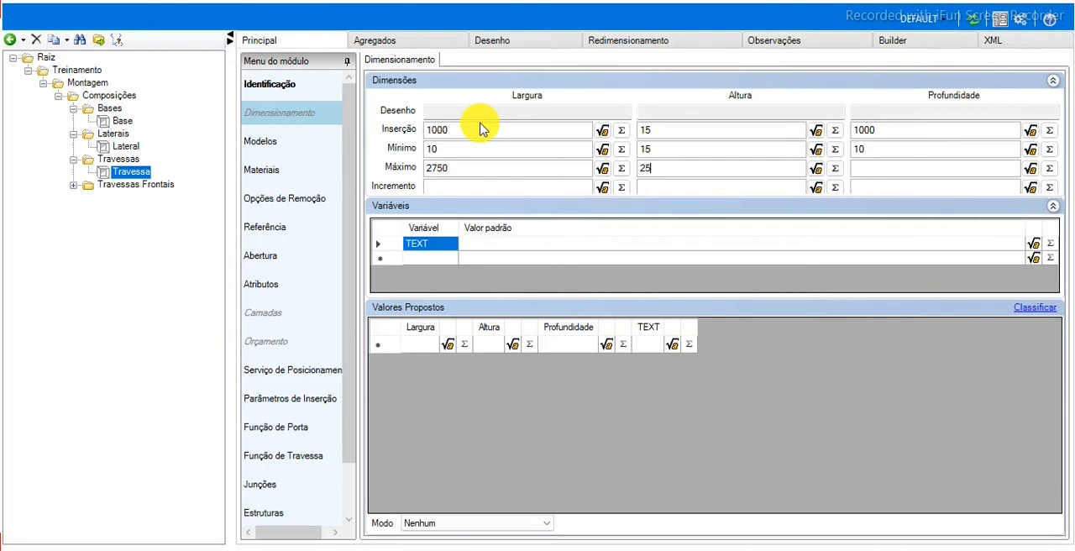
type("1850")
key("Tab")
Create a module in the Travessas Frontais group with ID raiz_trei_mon_com_traf_tra and both abbreviation and file name Travessa Frontal.
left_click(111, 185)
right_click(112, 186)
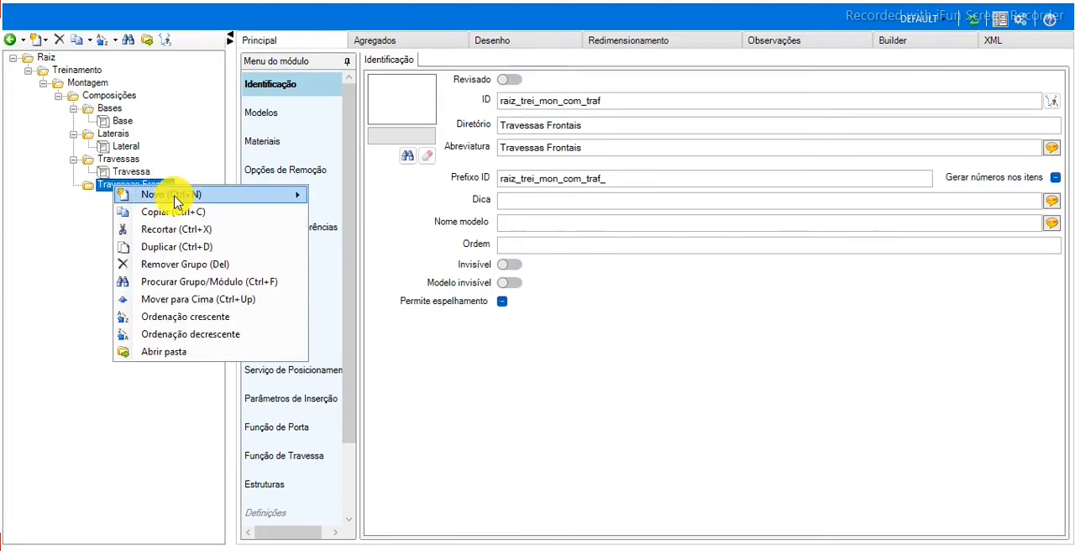
mouse_move(177, 201)
left_click(328, 215)
left_click(538, 245)
key("BackSpace")
key("BackSpace")
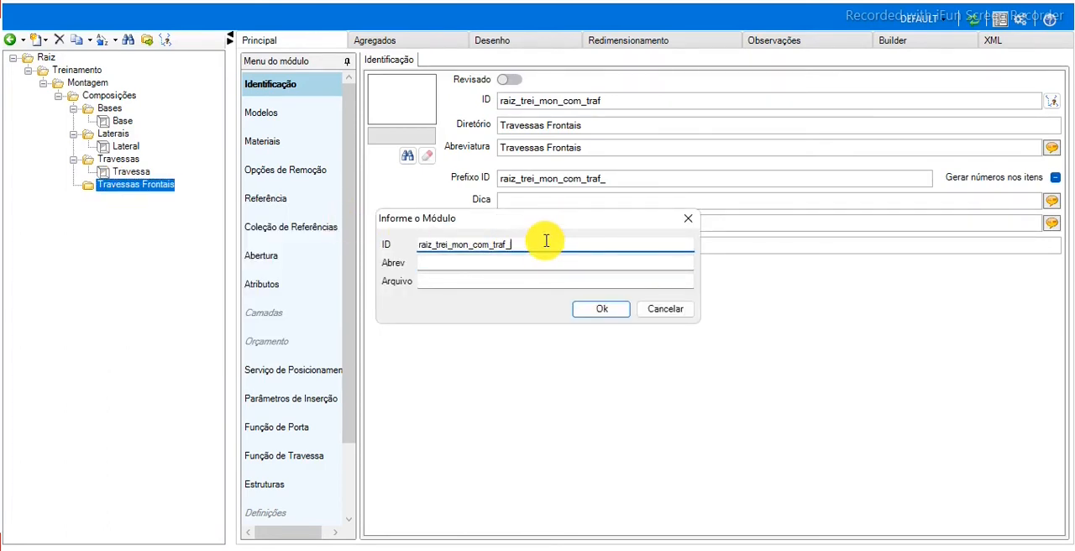
type("tra")
key("Tab")
type("Travessa Frontal")
key("Tab")
type("Travessa Fron")
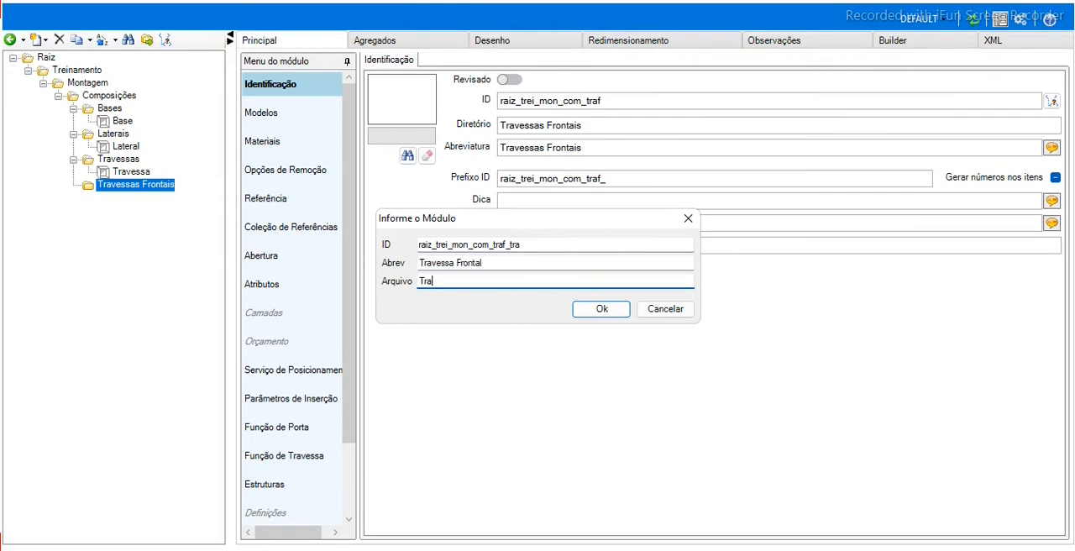
type("tal")
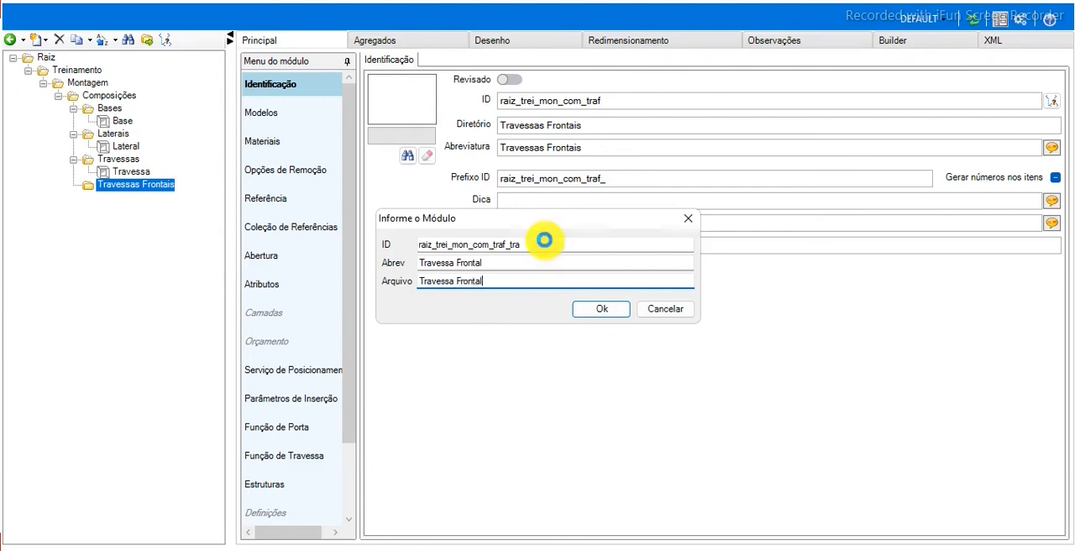
left_click(601, 309)
Set the Travessa module's drawing to Geometria and load its limits and contour from the drawing.
left_click(134, 172)
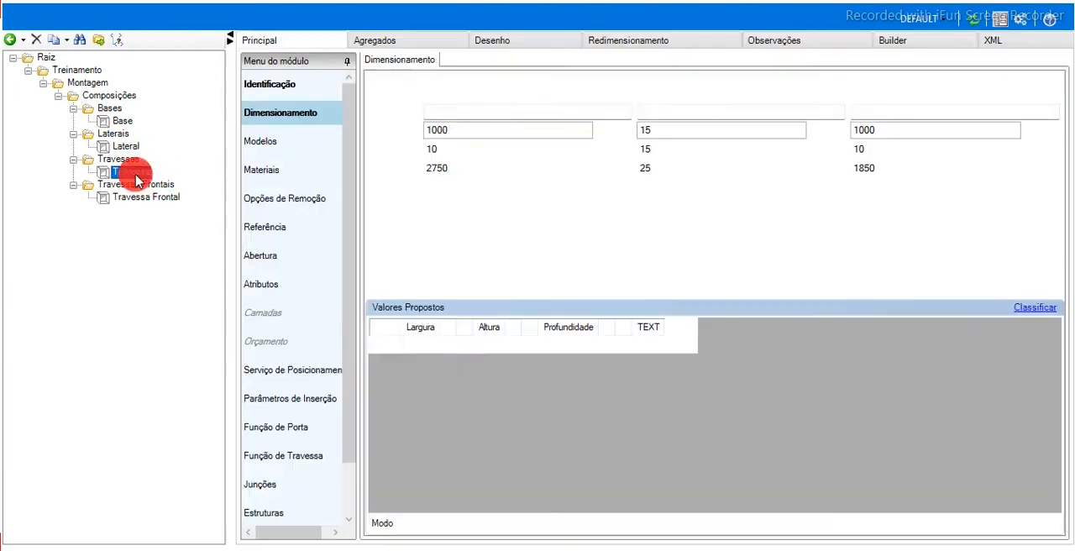
left_click(528, 42)
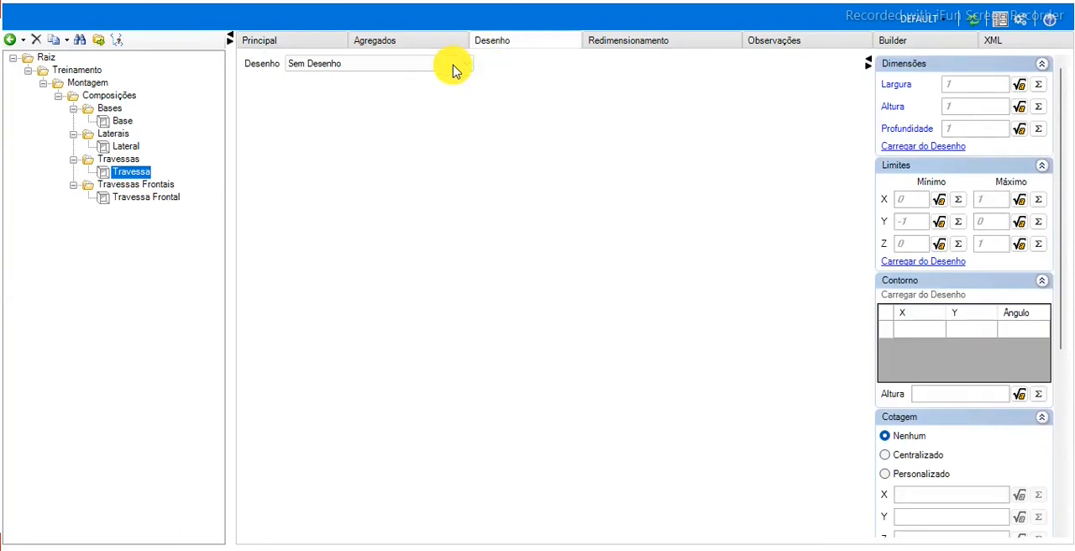
left_click(456, 65)
left_click(355, 106)
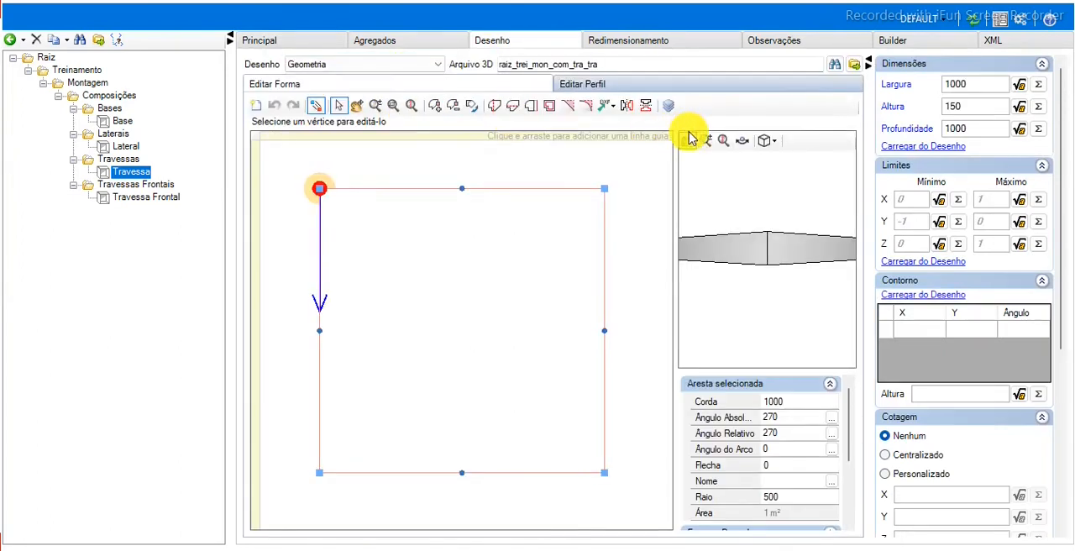
left_click(914, 262)
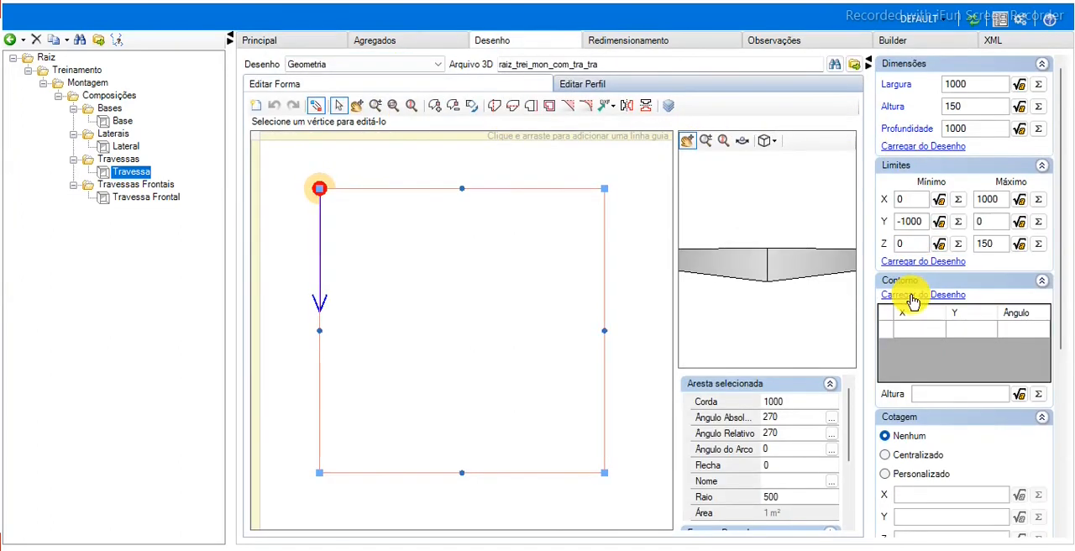
left_click(911, 295)
Set the Travessa Frontal module's insertion dimensions to width 1000, height 15 and depth 1000.
left_click(154, 201)
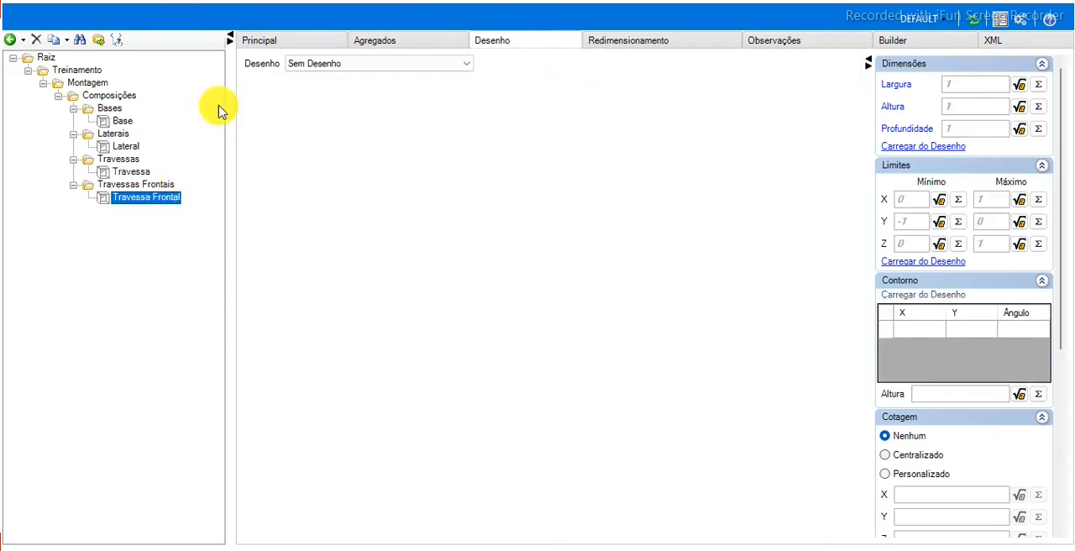
left_click(278, 38)
left_click(434, 131)
type("1000")
key("Tab")
type("15")
key("Tab")
type("100010")
Set Travessa Frontal's minimum width, height and depth to 10, 15 and 10.
key("Tab")
type("15")
key("Tab")
type("10")
key("Tab")
type("275025")
Set Travessa Frontal's maximum width to 2750, maximum height to 25 and maximum depth to 1850.
key("Tab")
type("2750")
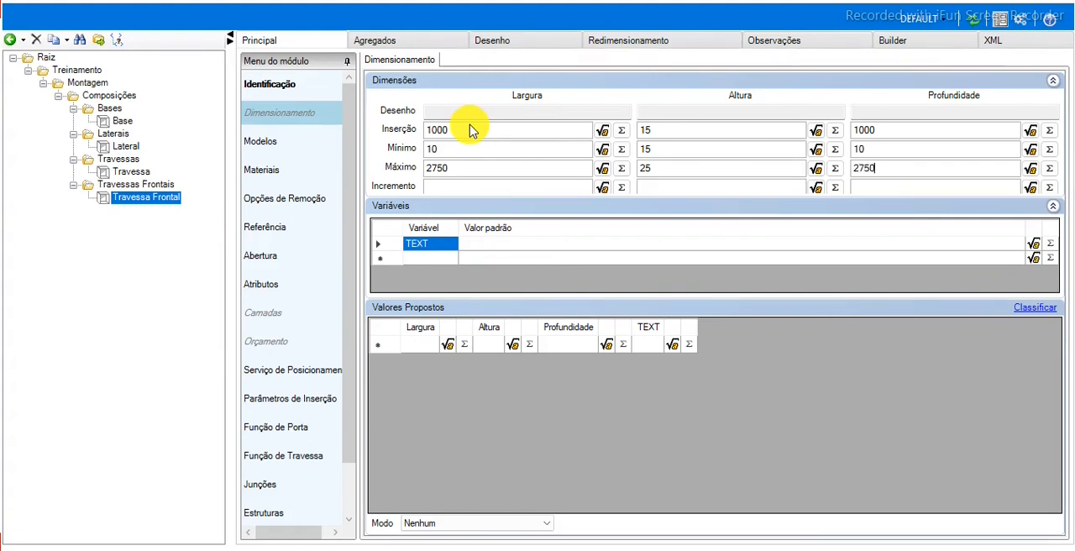
key("BackSpace")
key("BackSpace")
key("BackSpace")
key("BackSpace")
type("210")
key("BackSpace")
key("BackSpace")
key("BackSpace")
type("1850")
key("Tab")
Set the Travessa Frontal module's drawing to Geometria and load its limits and contour from the drawing.
left_click(532, 42)
left_click(384, 66)
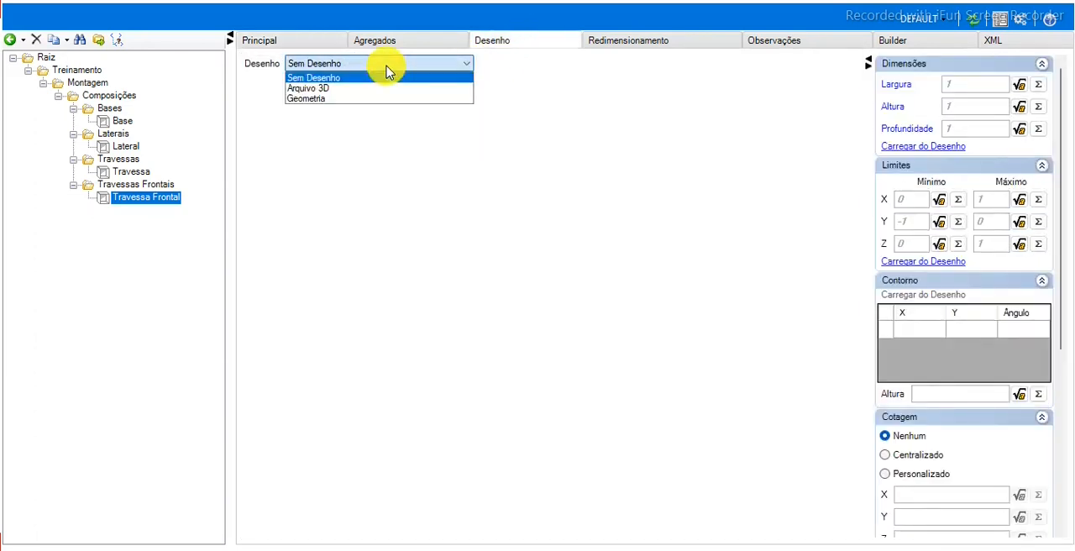
left_click(351, 99)
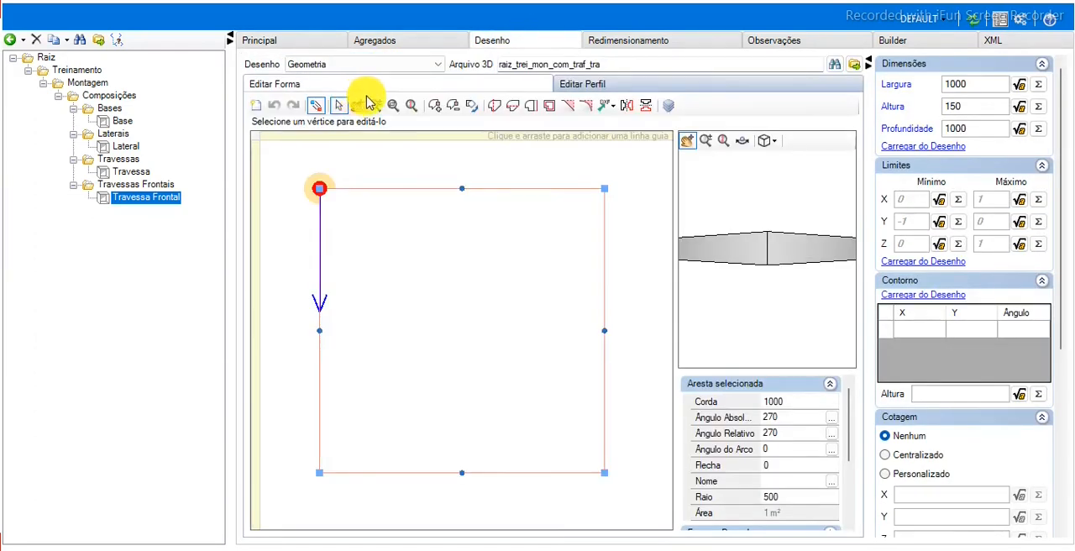
left_click(921, 262)
left_click(913, 283)
left_click(916, 283)
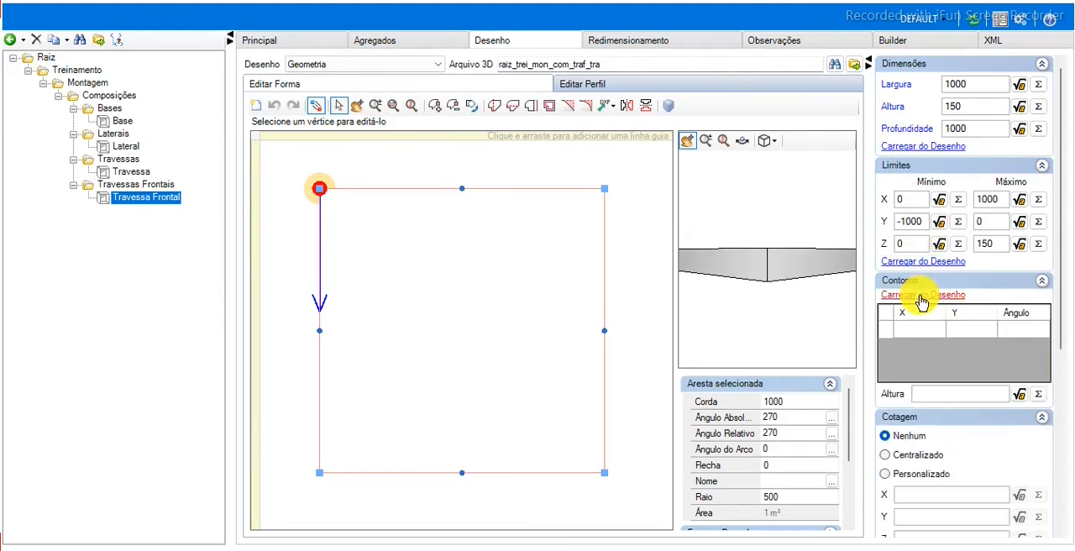
left_click(921, 294)
Reload the library data in the 3D project and select the room floor to preview placing the Base module.
left_click(974, 22)
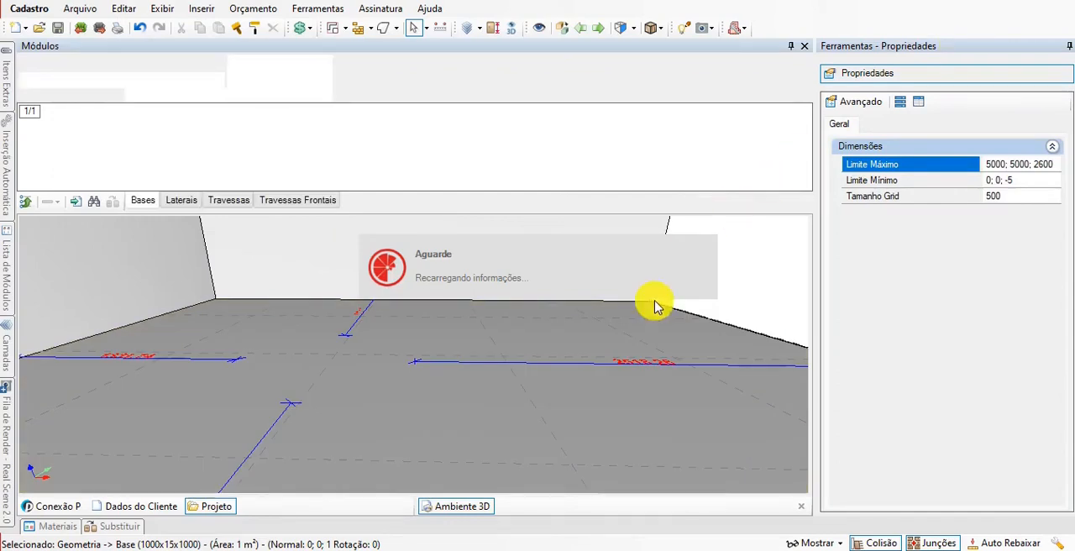
left_click(534, 383)
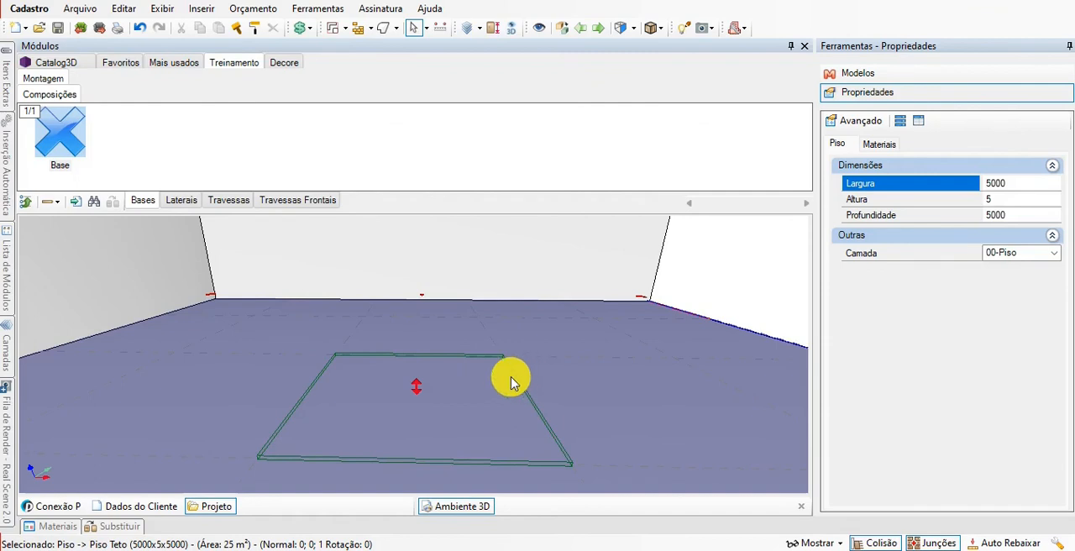
left_click(511, 379)
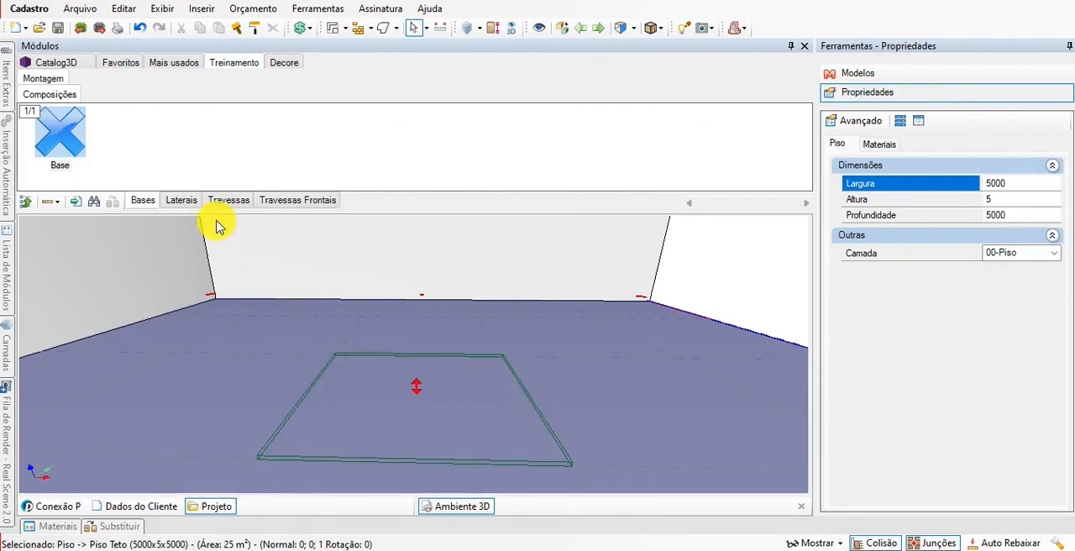
Test inserting the Lateral module and the Travessa module from their Composições groups onto the room floor.
left_click(180, 200)
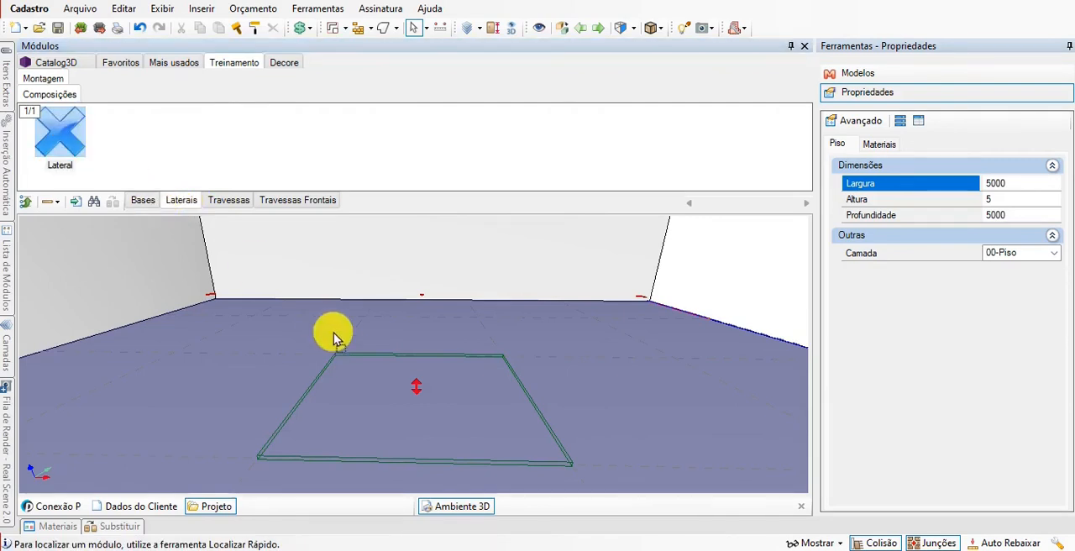
left_click(389, 383)
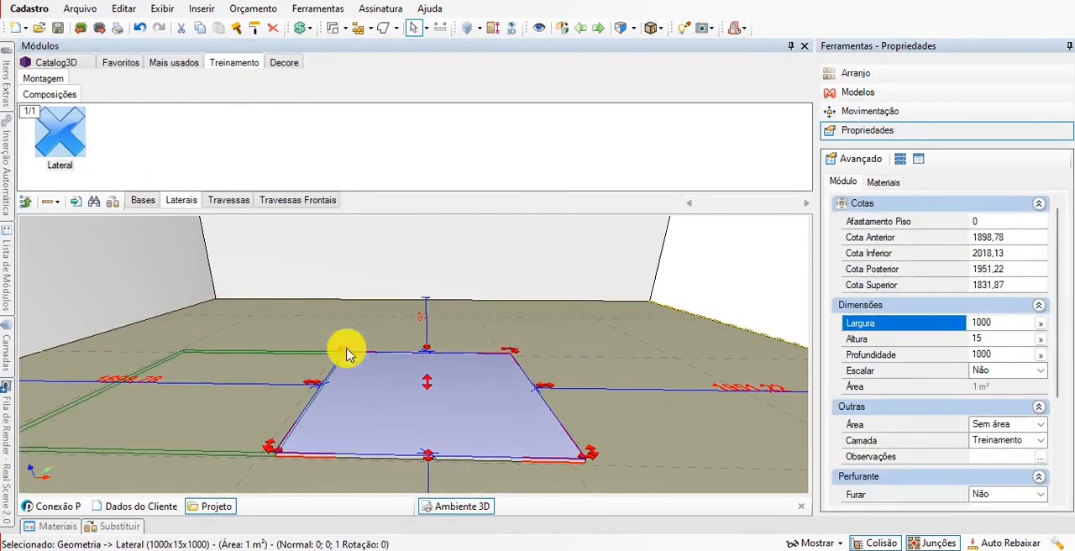
left_click(230, 200)
left_click_drag(75, 137, 323, 338)
left_click(324, 337)
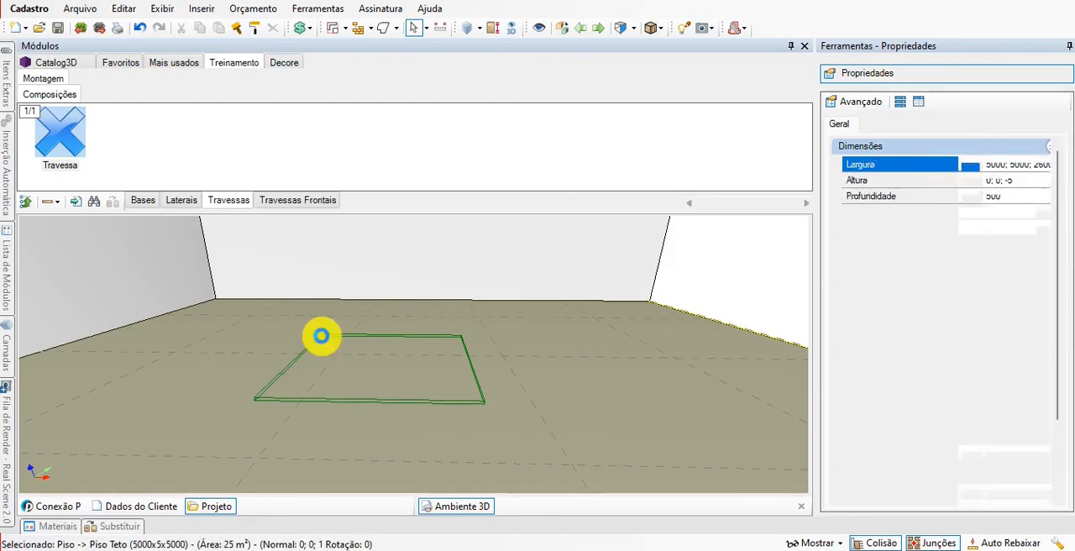
Return to the Bases group and select the room floor as the target for the Base module.
left_click(141, 201)
left_click(328, 380)
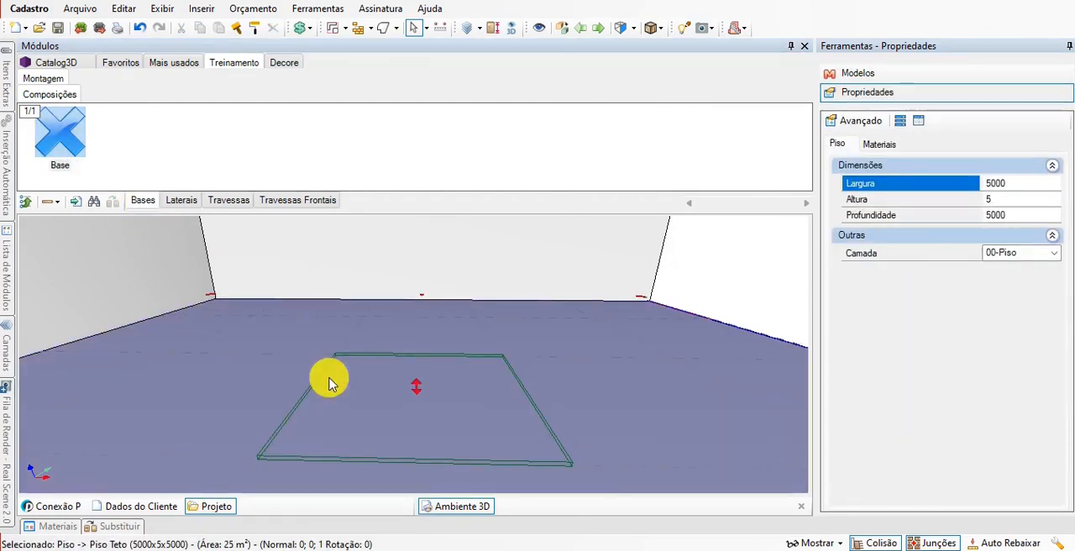